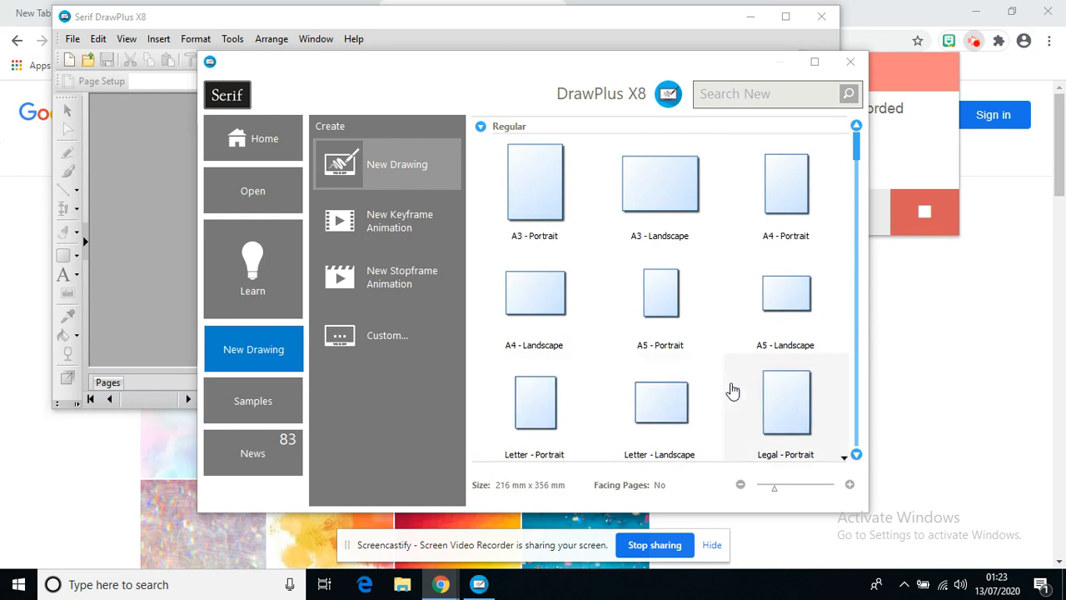
Create a custom drawing with units in centimetres on A4 Landscape paper, and maximise the drawing window
left_click(398, 344)
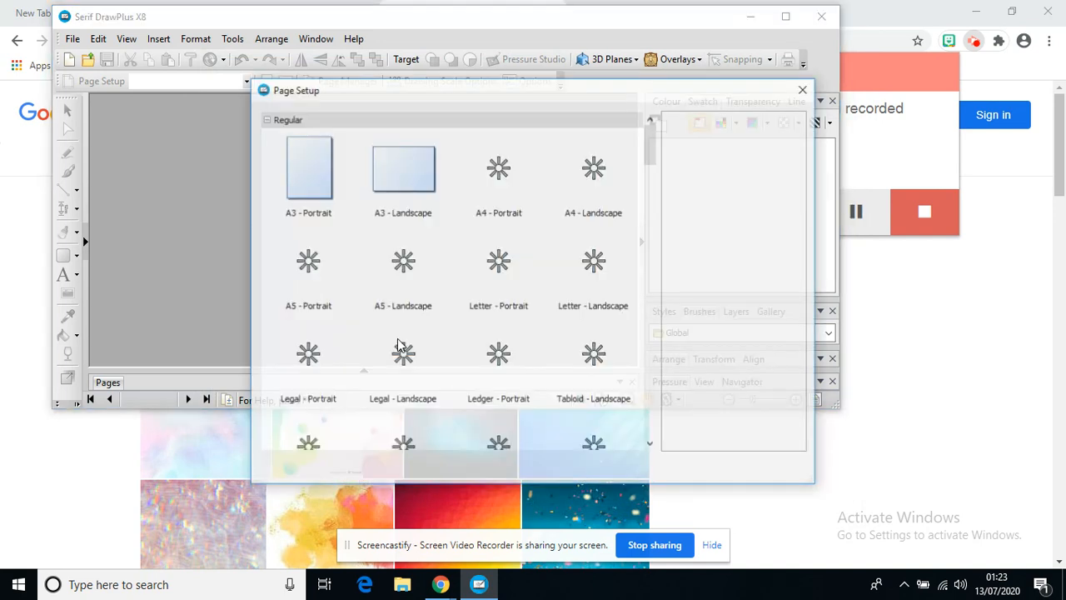
left_click(761, 137)
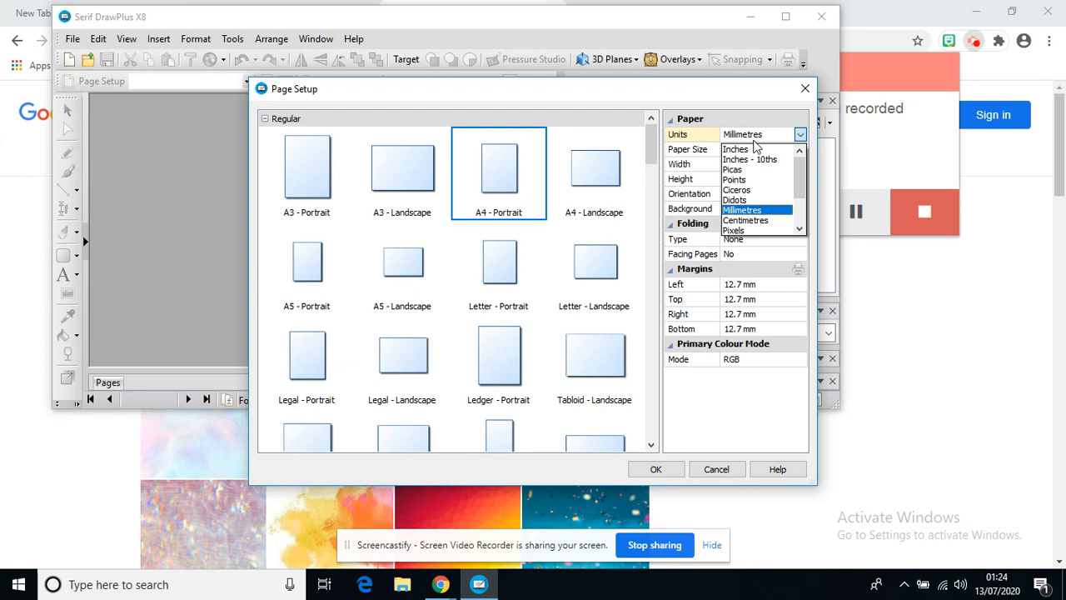
left_click(754, 149)
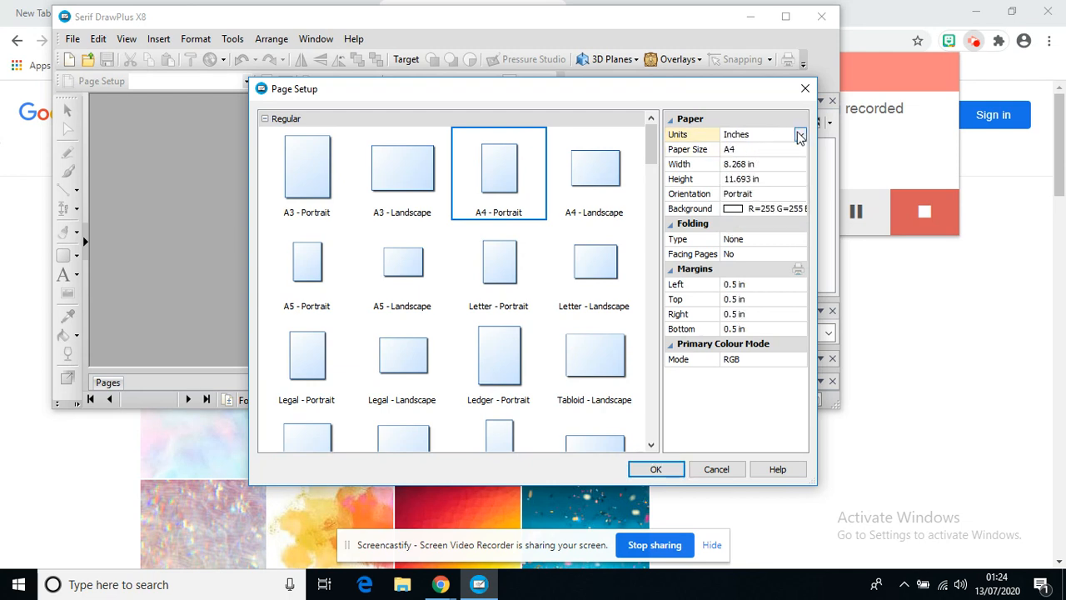
left_click(800, 136)
left_click(757, 219)
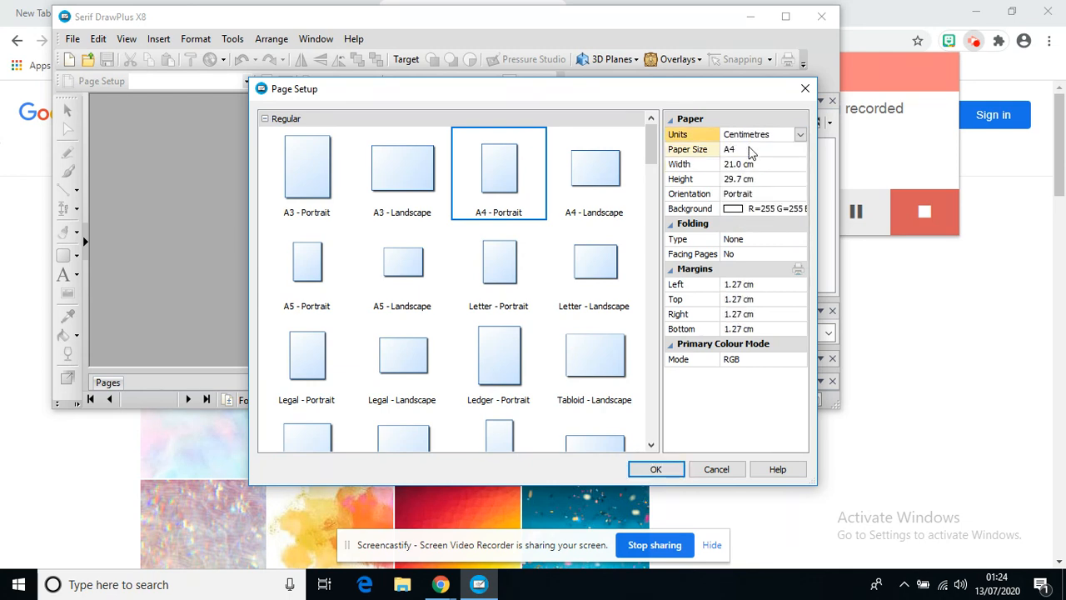
left_click(597, 188)
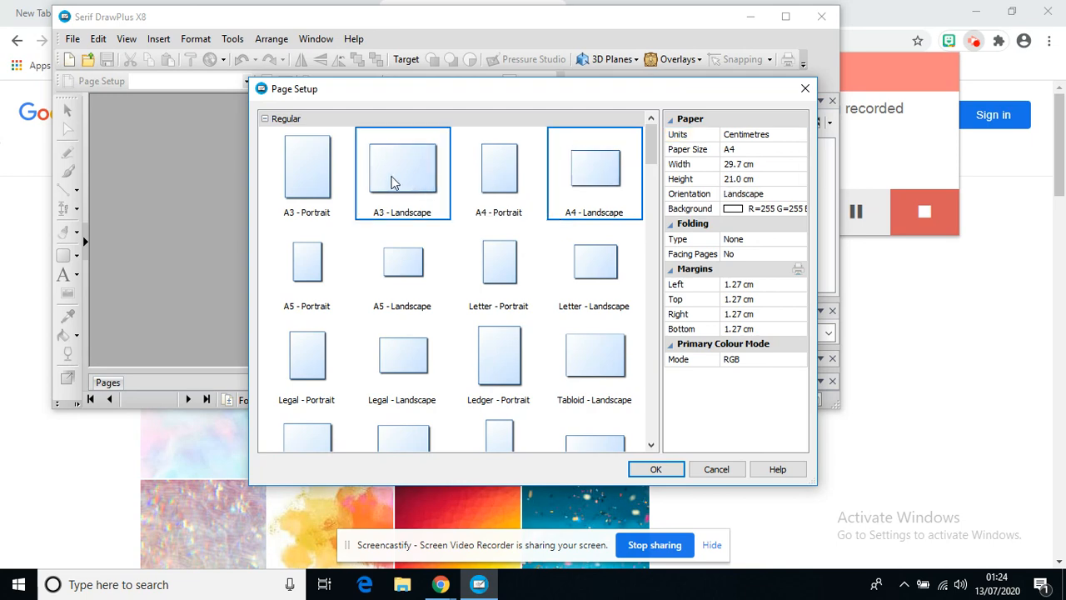
double_click(590, 189)
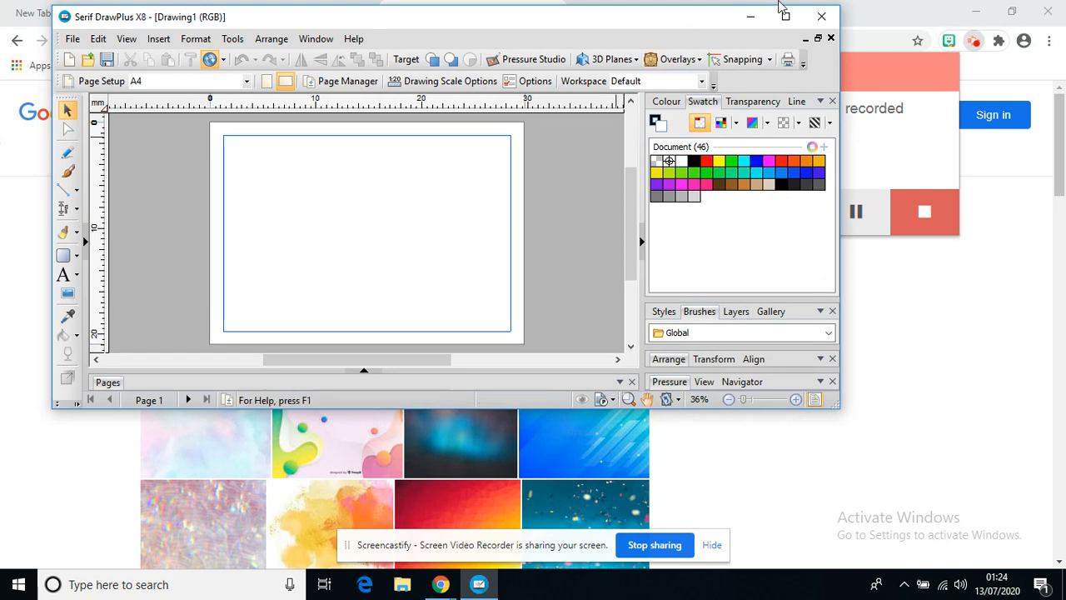
left_click(786, 17)
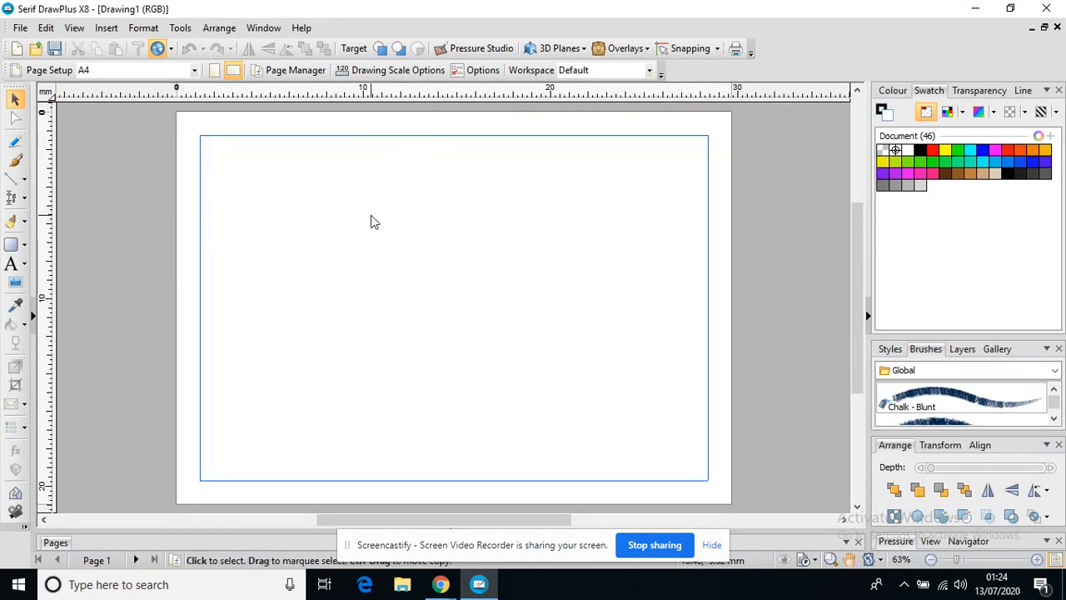
Set the page width to 30.5 cm in the page setup
left_click(45, 75)
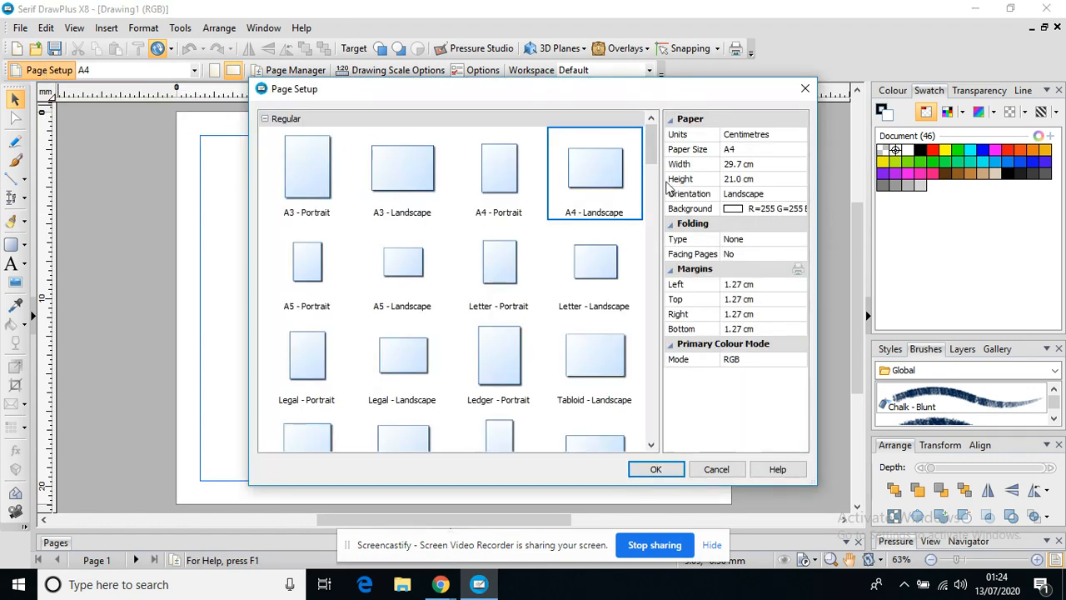
left_click(745, 165)
type("30.5")
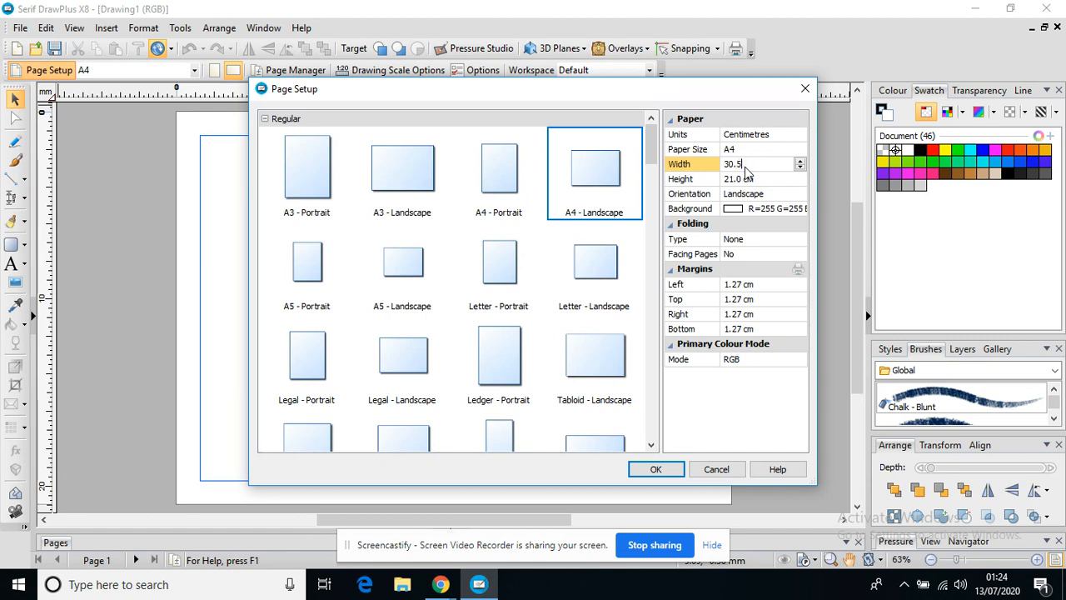
left_click(655, 469)
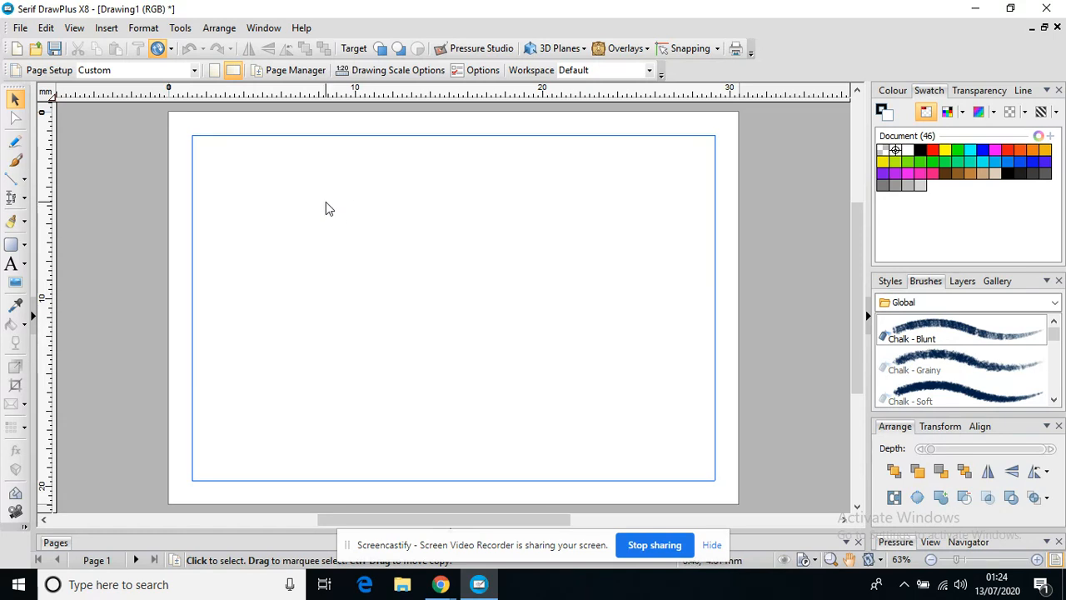
Check the layout tools for rulers, and place two vertical guides at about 14 cm and 16 cm across the page
left_click(75, 28)
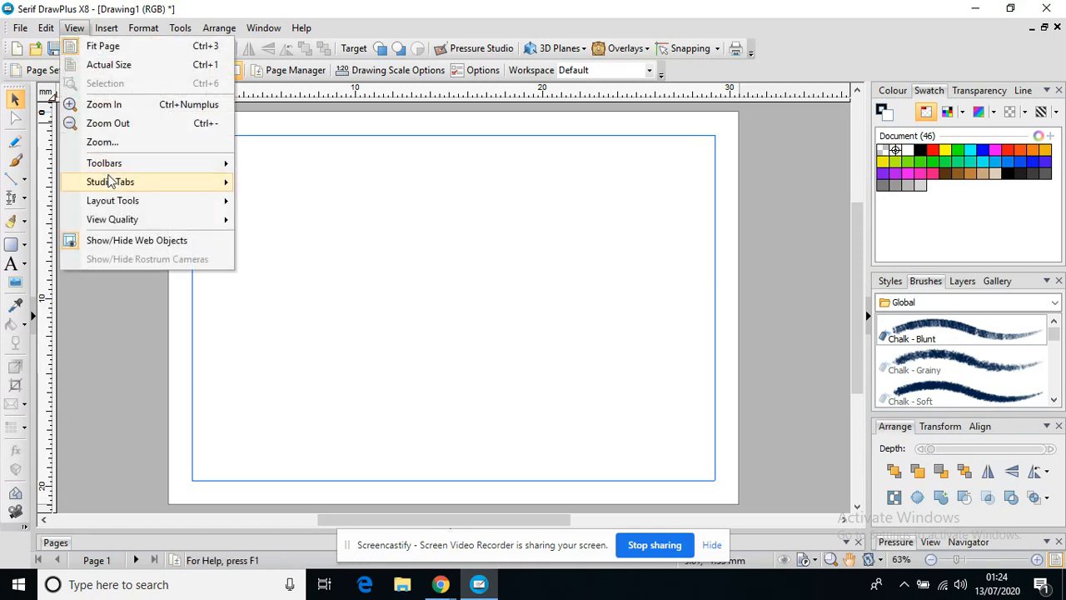
mouse_move(129, 203)
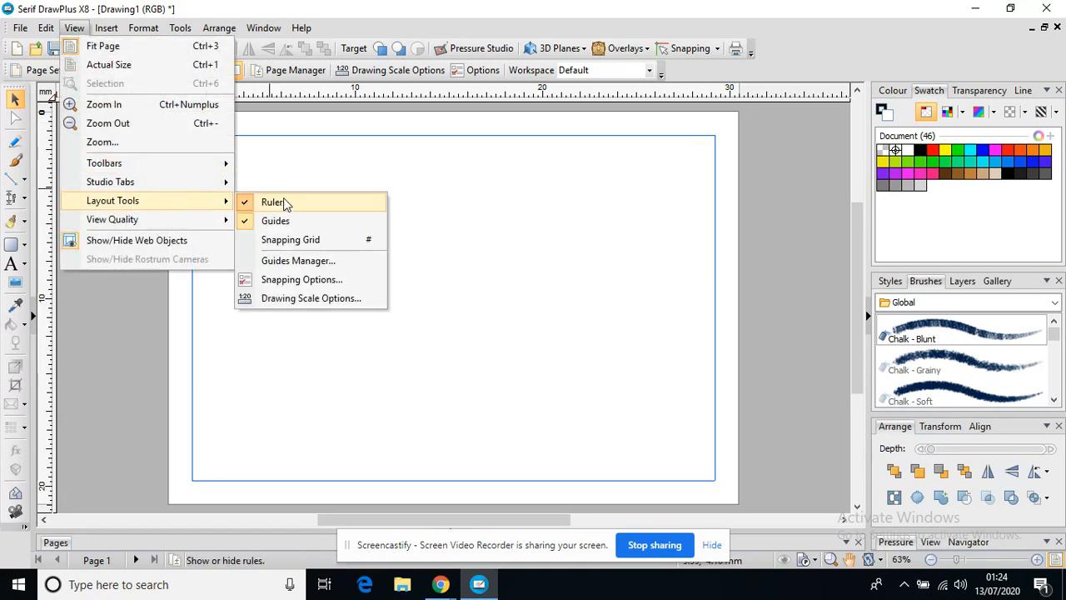
left_click(491, 139)
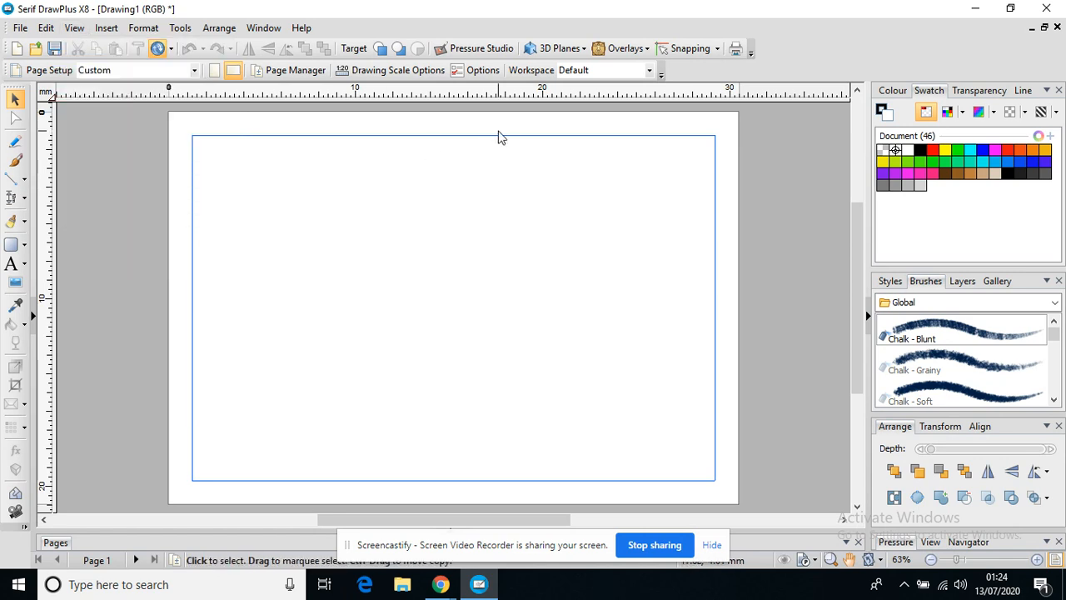
left_click_drag(46, 225, 449, 313)
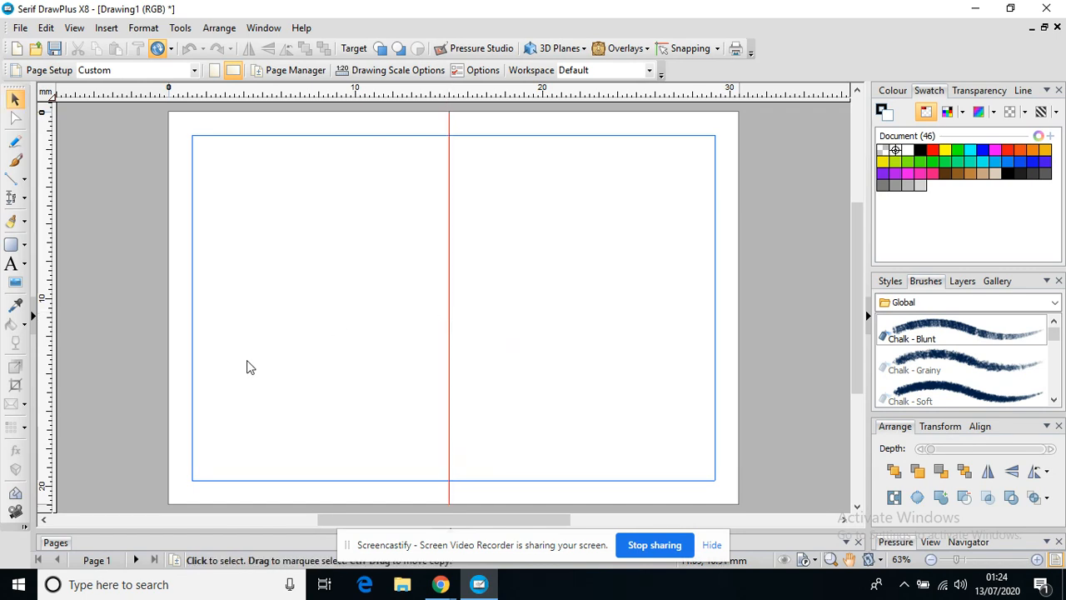
left_click_drag(48, 369, 467, 380)
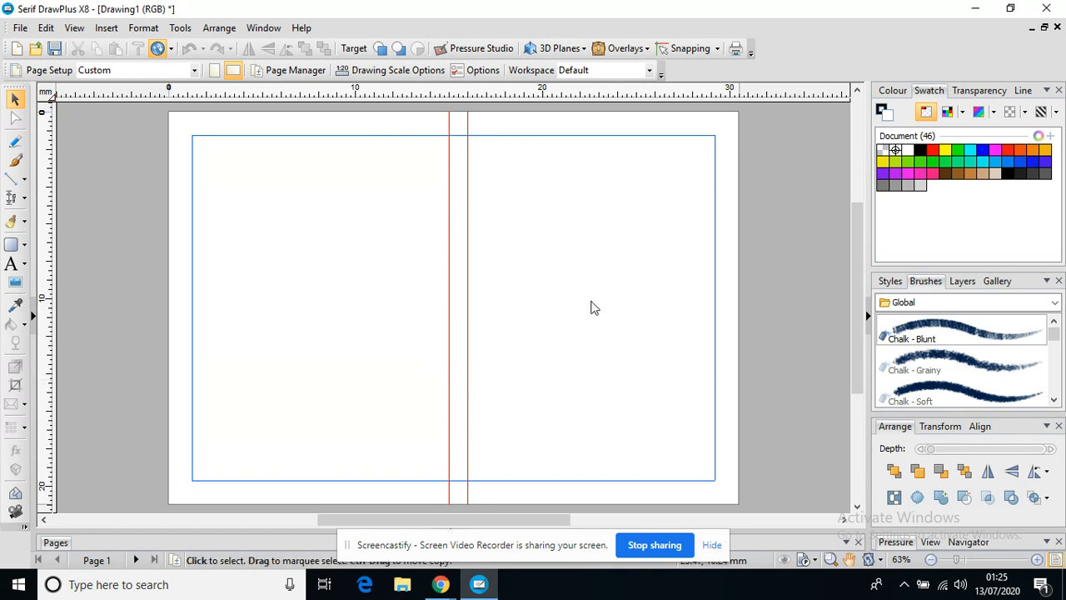
left_click_drag(448, 310, 430, 309)
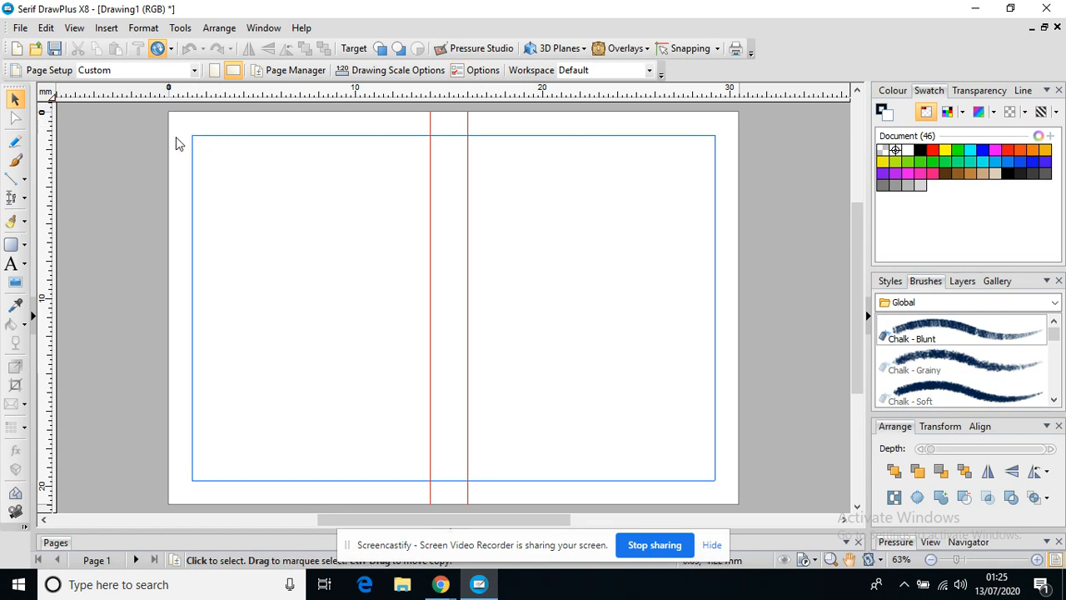
Draw a full-height rectangle about 14 cm wide from the page's left edge to the first guide, and fill it green
left_click(11, 246)
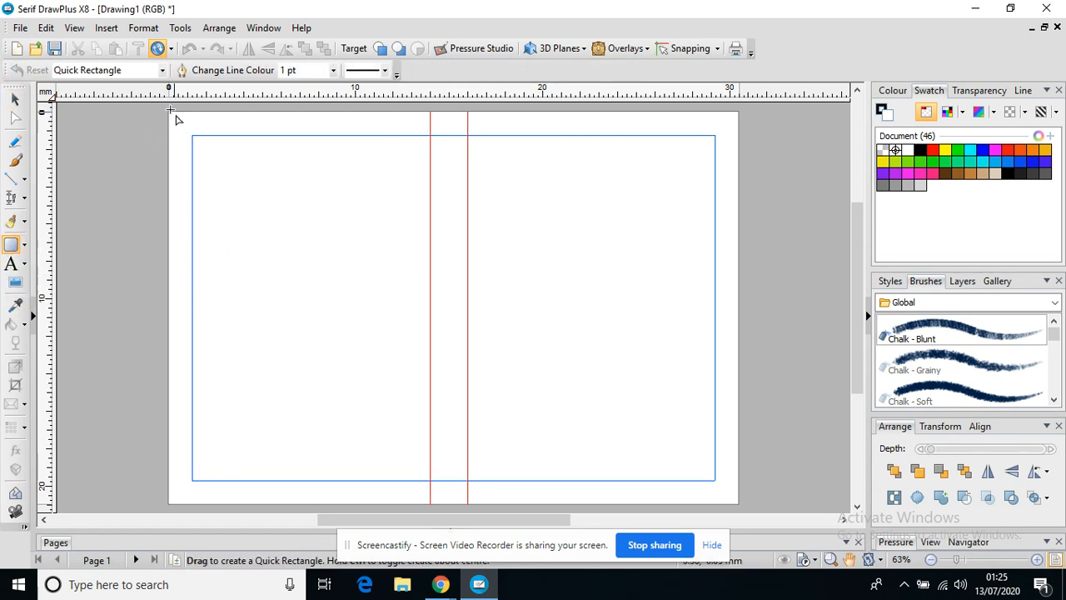
left_click_drag(168, 111, 430, 505)
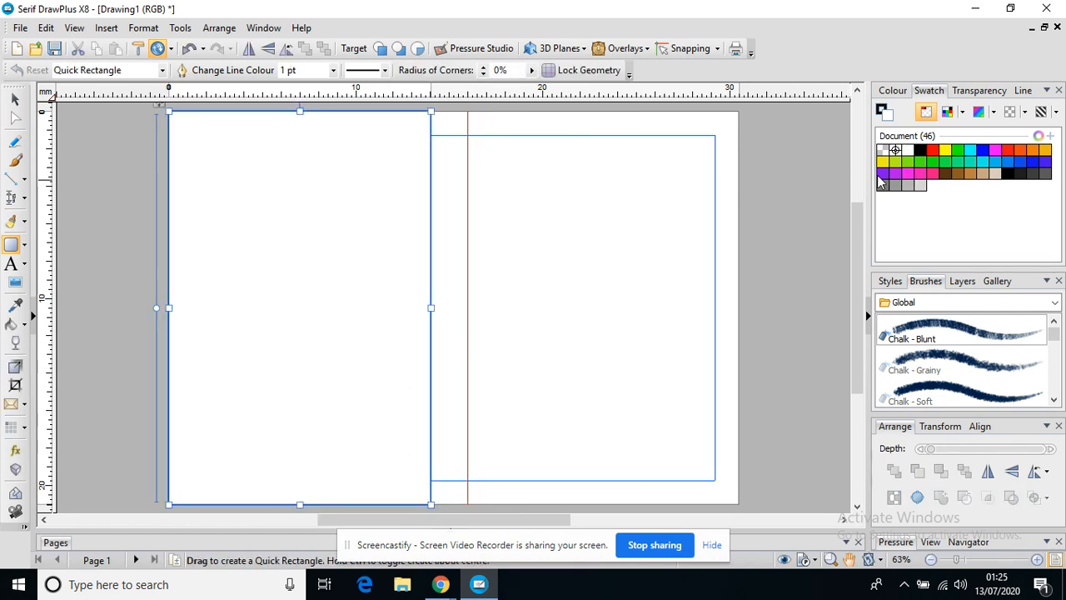
left_click(960, 162)
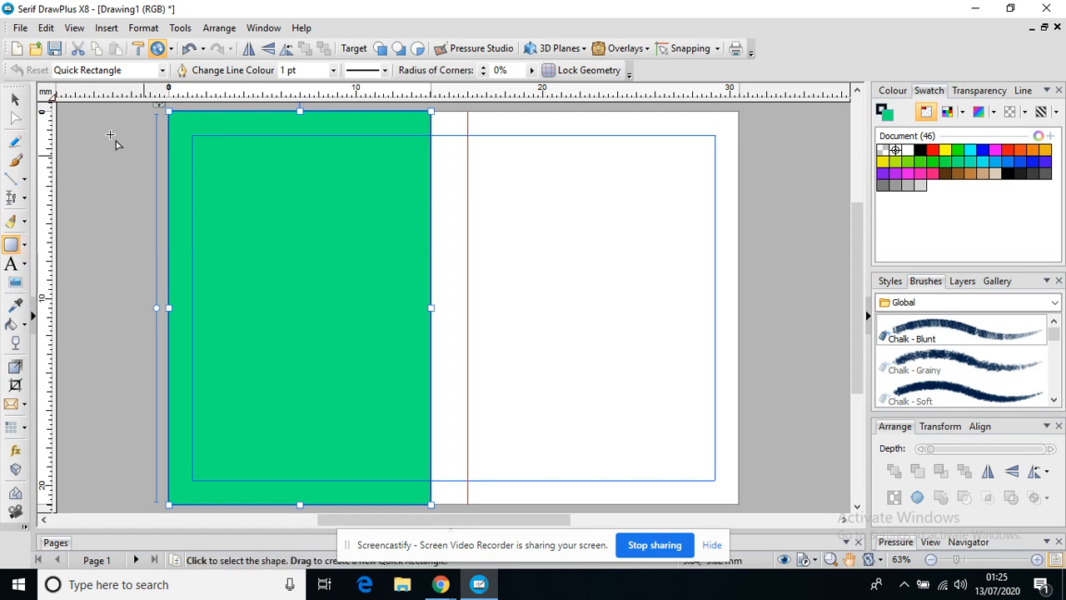
Duplicate the green rectangle onto the right half of the page and align the copy with the page's right edge
left_click(14, 98)
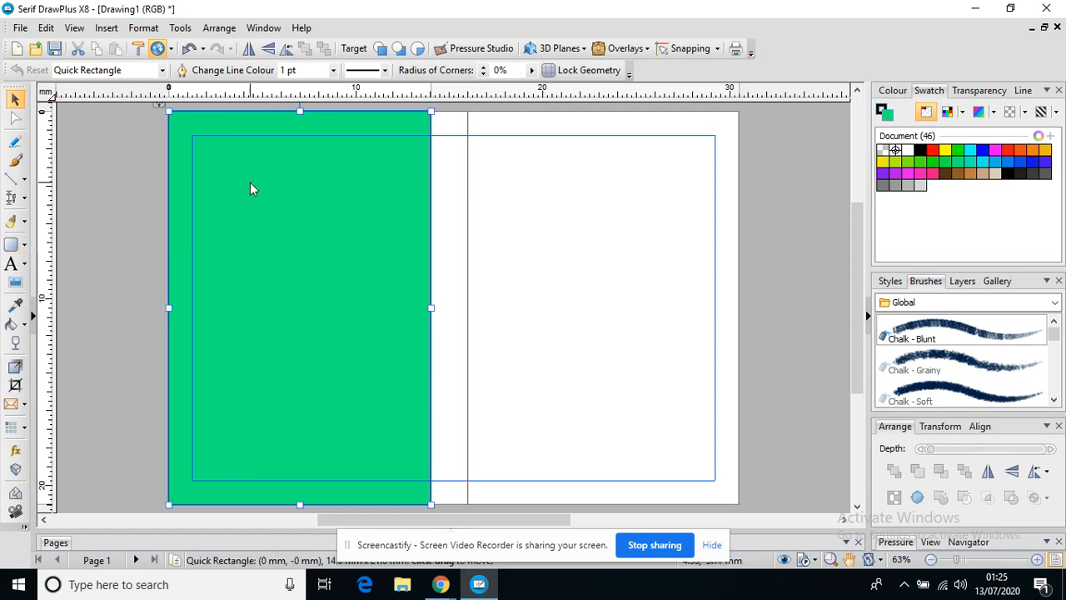
left_click_drag(251, 184, 549, 184)
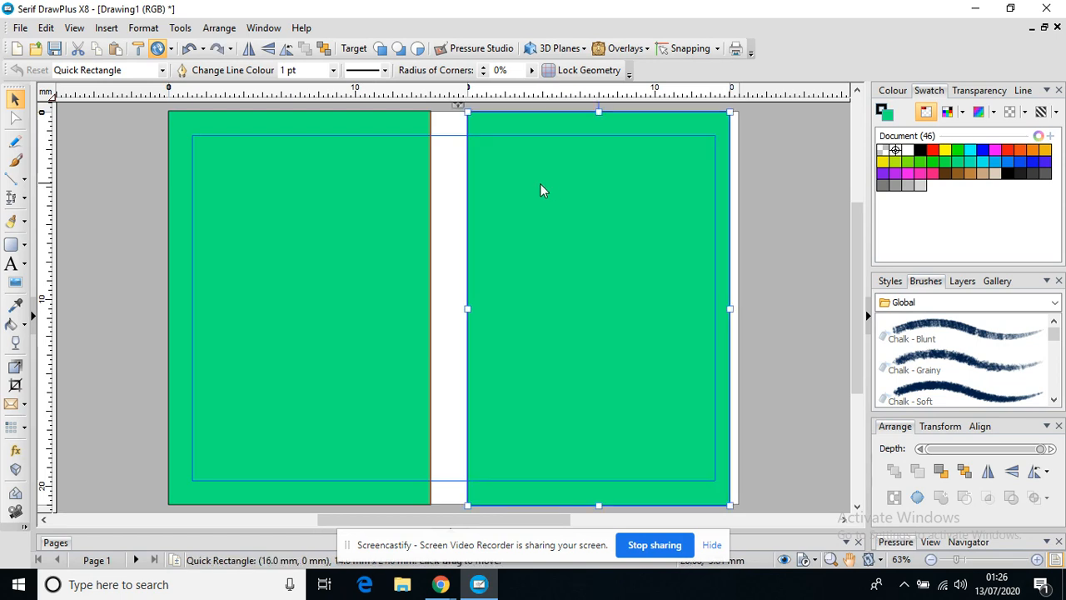
left_click(753, 266)
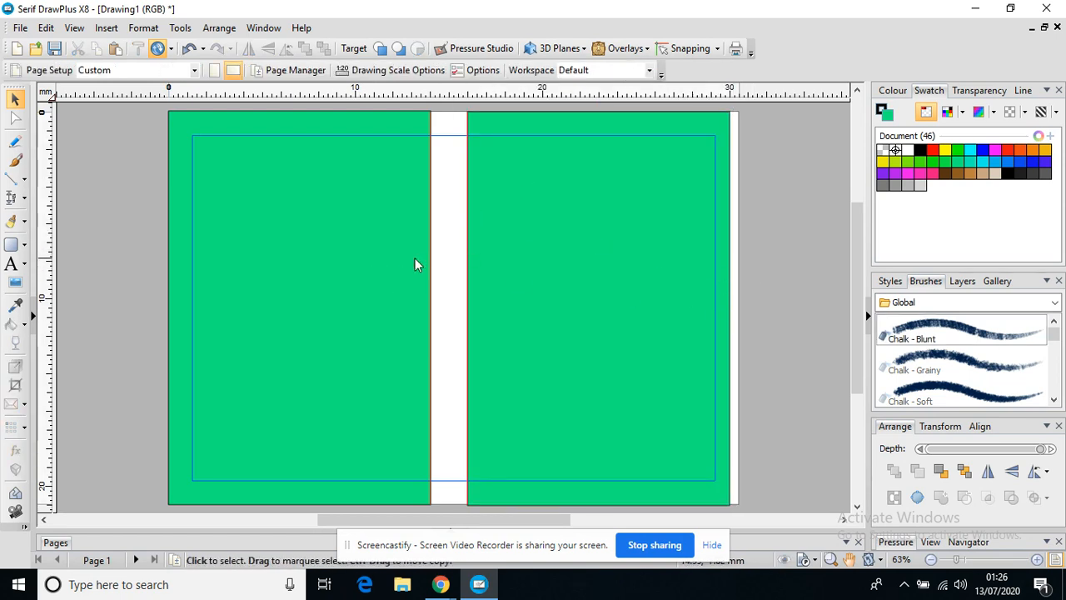
left_click_drag(768, 272, 688, 197)
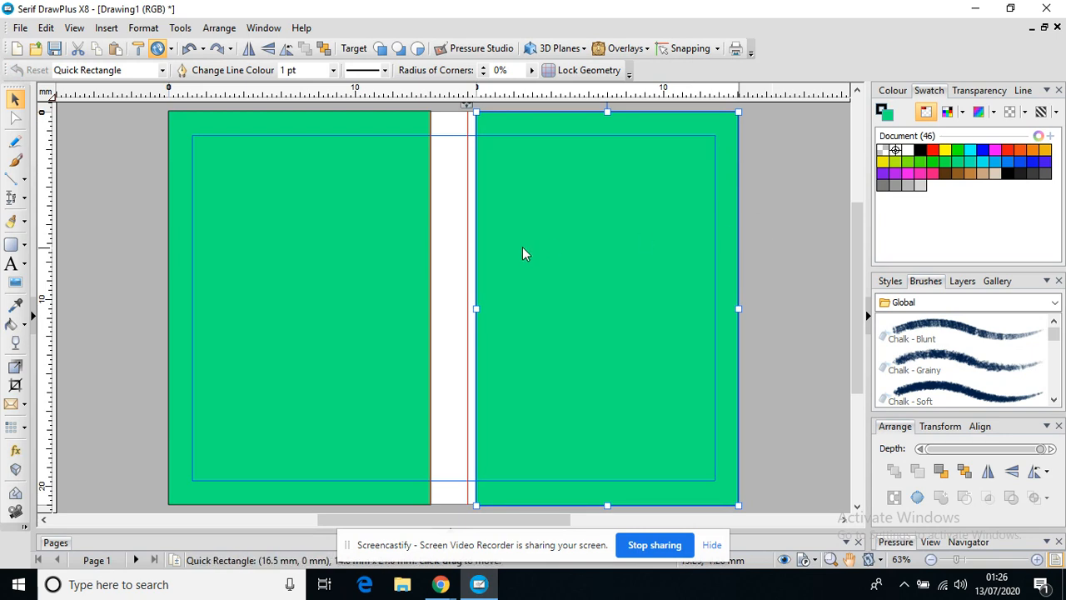
Move the second guide to the left edge of the right green rectangle, at about 16.5 cm
left_click_drag(466, 262, 473, 258)
left_click(802, 272)
left_click(632, 274)
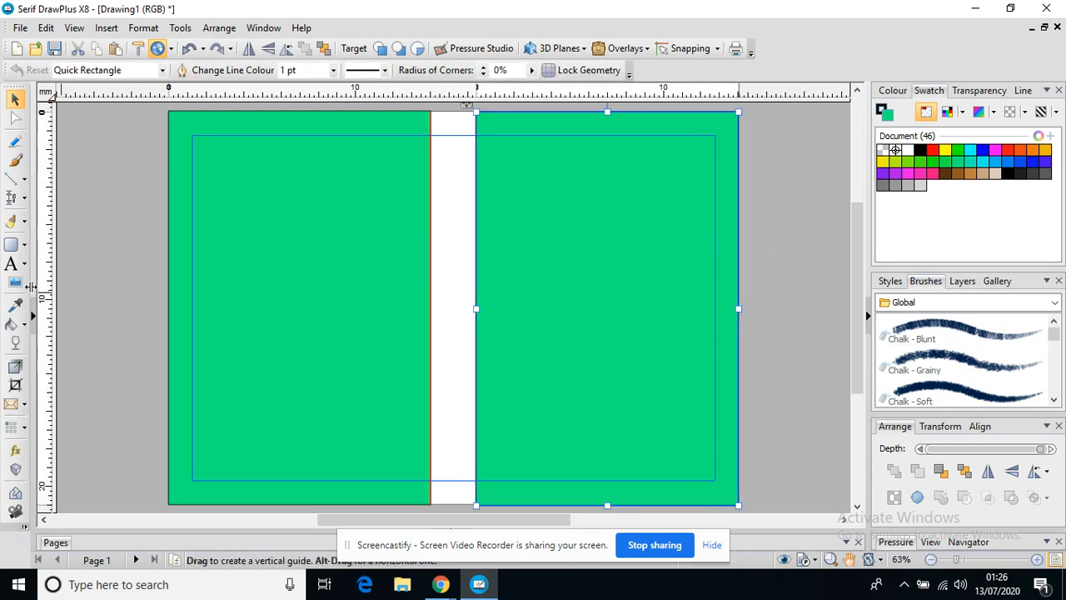
Draw a full-height rectangle that fills the gap between the two green panels as the spine
left_click(10, 245)
left_click(433, 116)
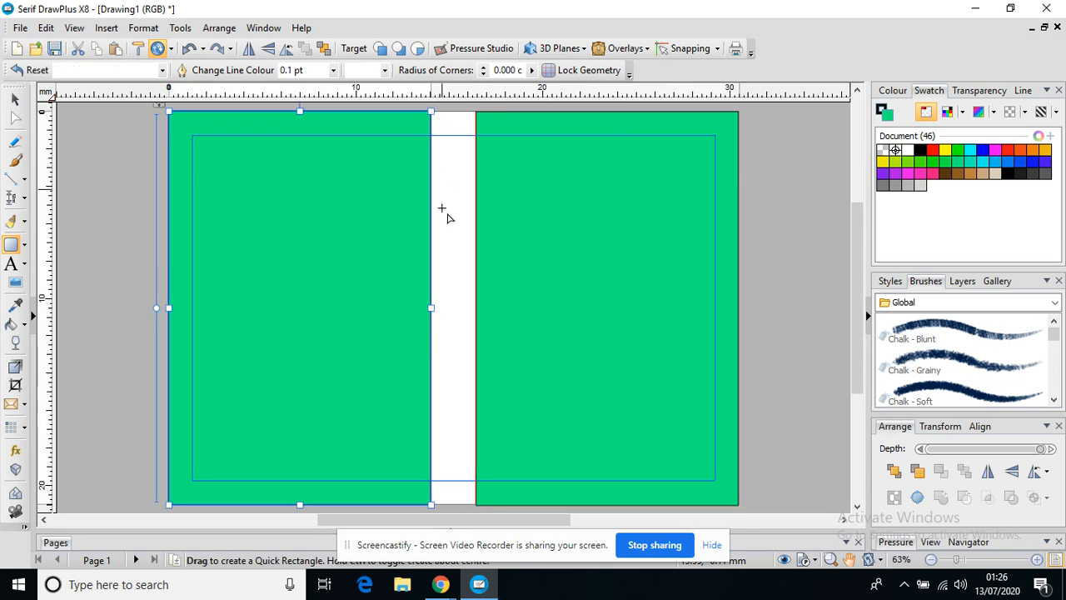
left_click_drag(476, 111, 431, 505)
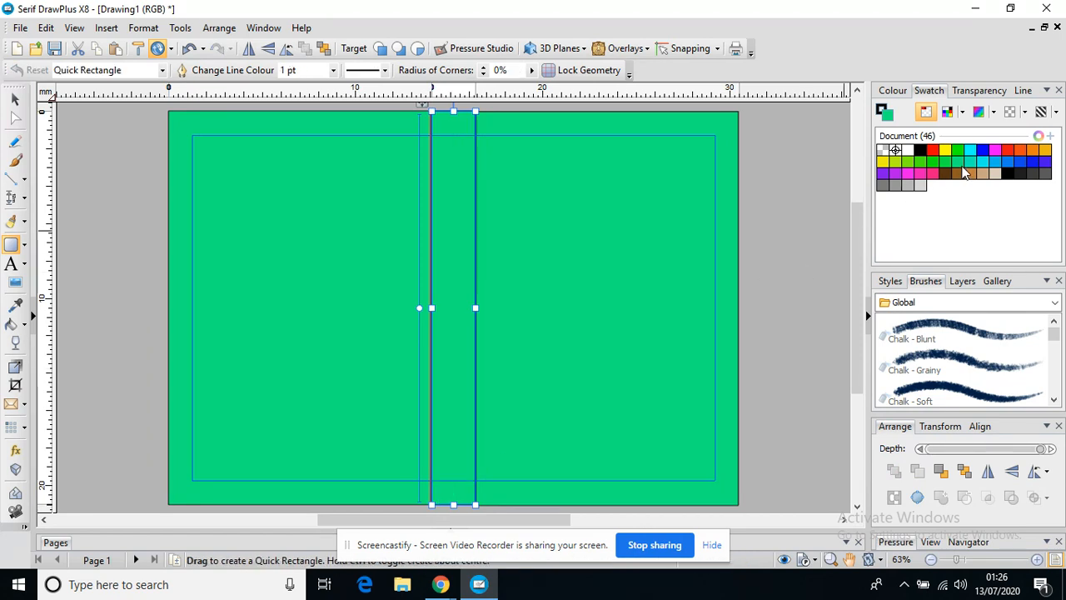
Give the spine rectangle a muted red outline and a blue fill of H 239, S 73, L 58, and deselect it
left_click(915, 185)
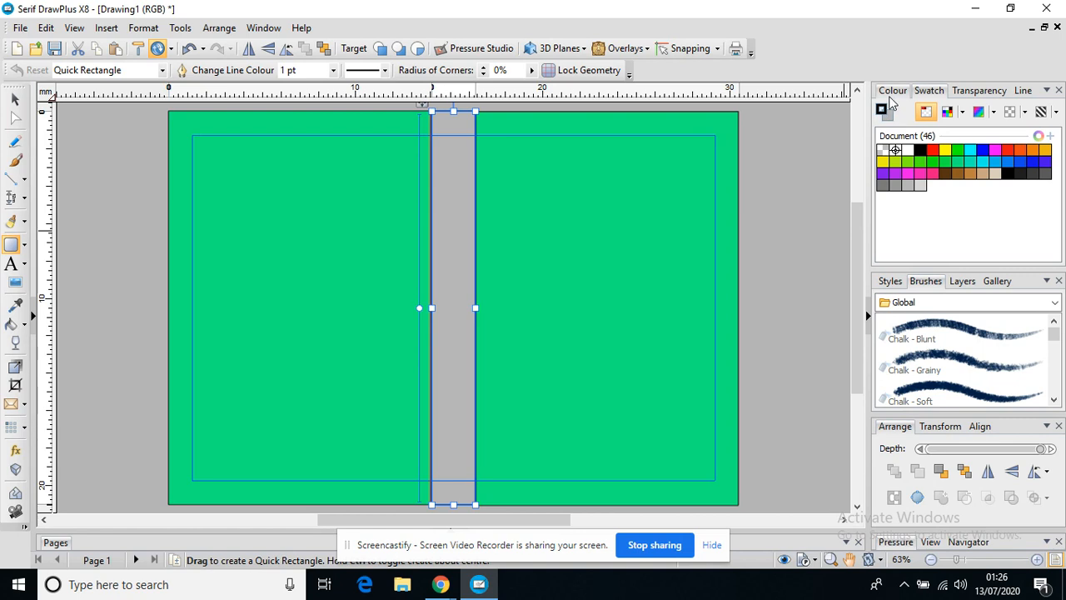
left_click(890, 95)
mouse_move(1009, 141)
left_mouse_down()
mouse_move(994, 196)
mouse_move(950, 165)
mouse_move(982, 172)
mouse_move(965, 175)
mouse_move(980, 189)
mouse_move(999, 177)
left_mouse_up()
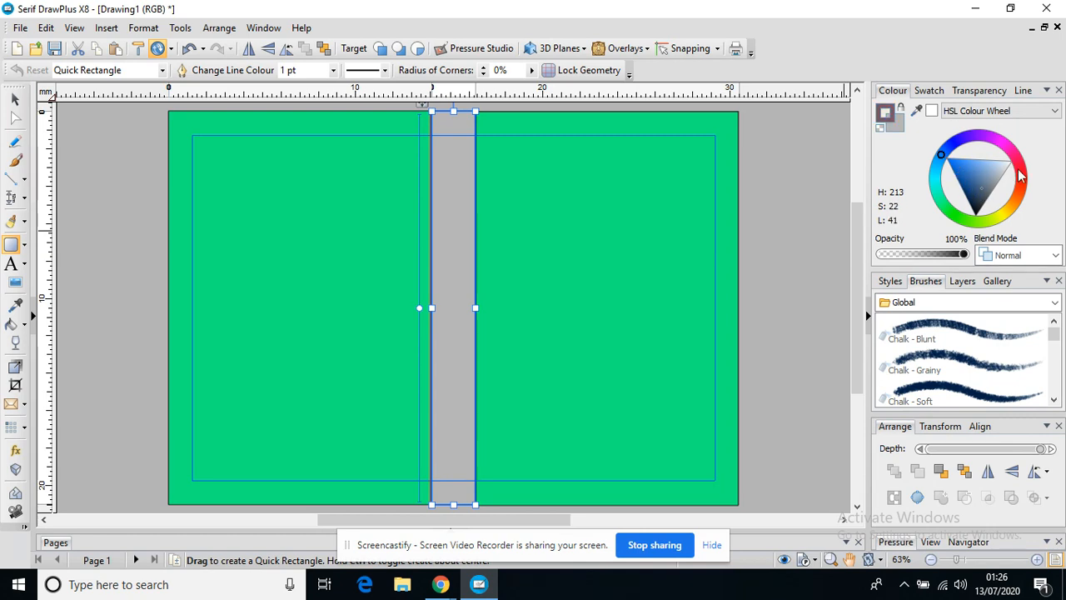
left_click(1022, 175)
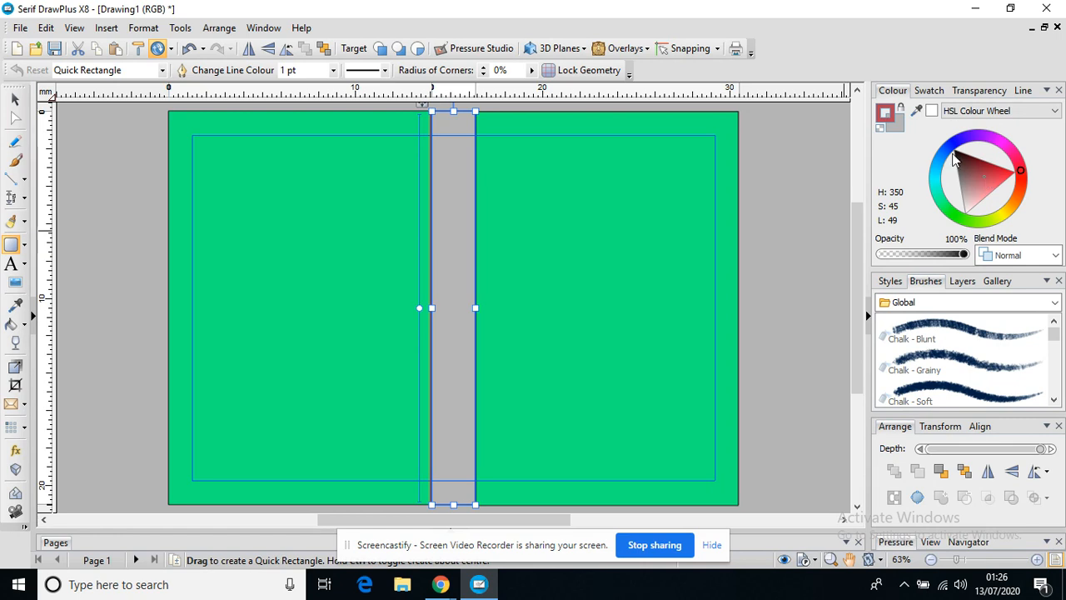
left_click(897, 129)
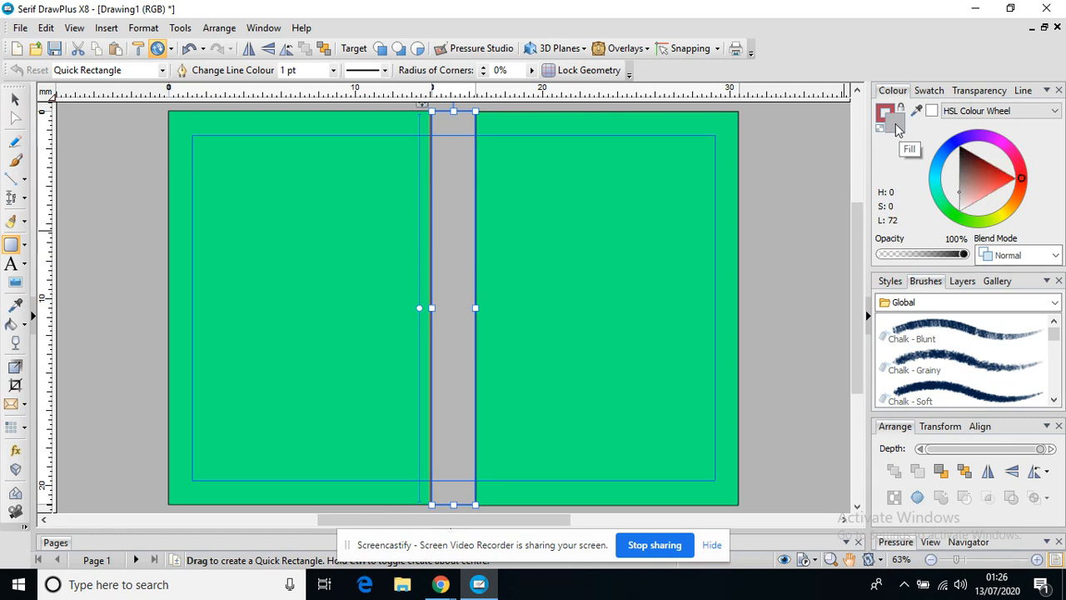
left_click_drag(1003, 188, 958, 153)
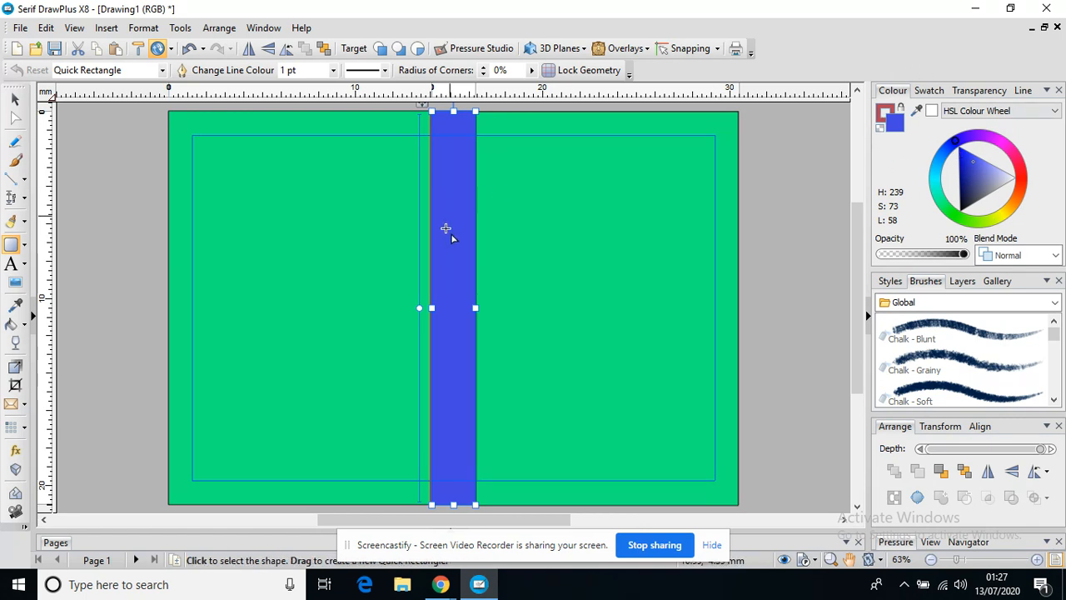
left_click(14, 98)
left_click(95, 172)
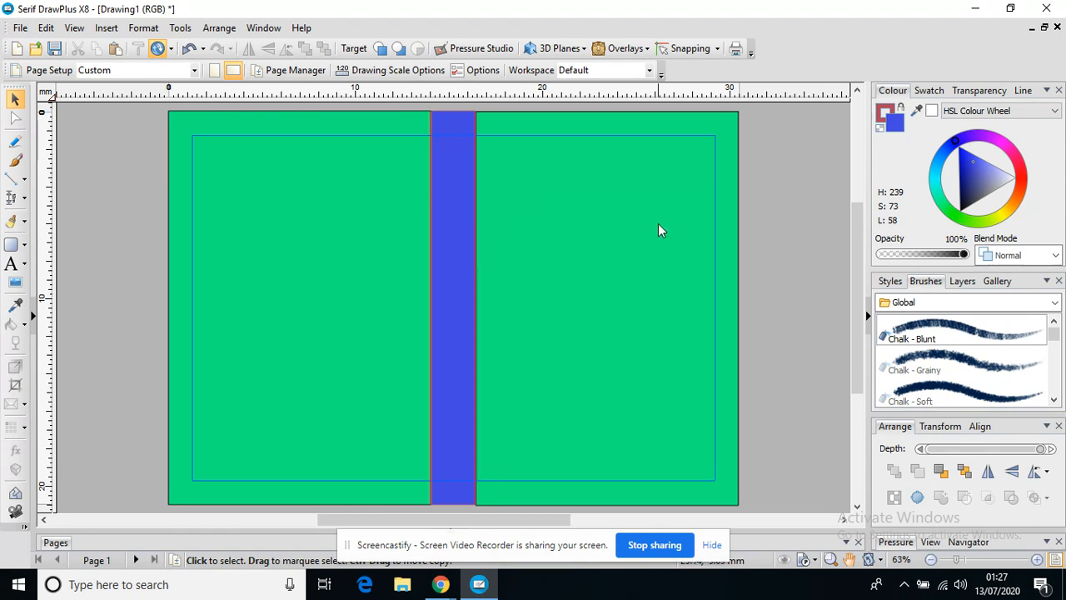
left_click(930, 90)
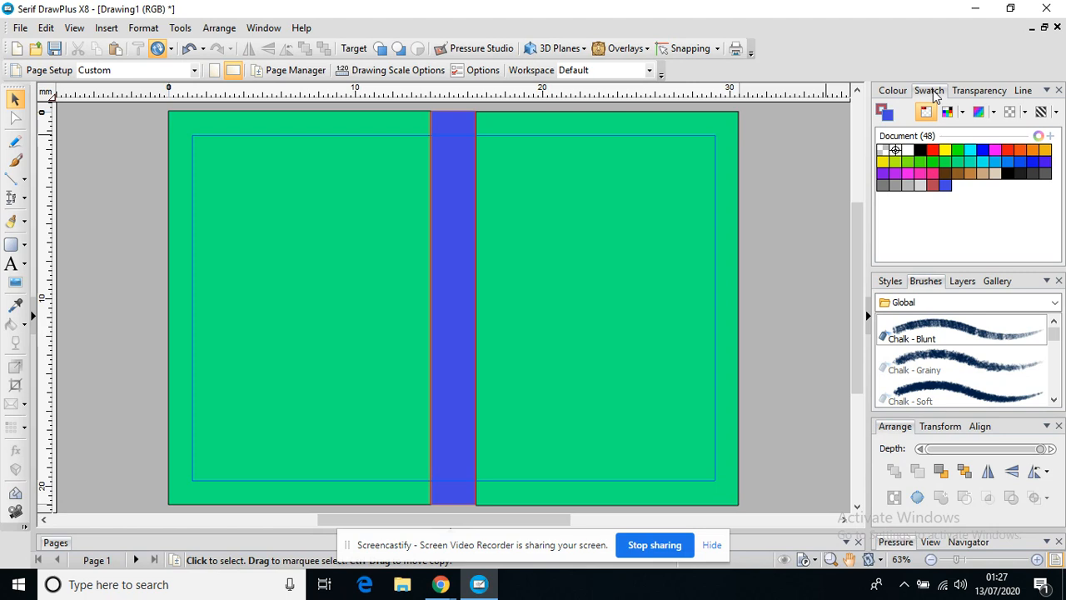
left_click(893, 90)
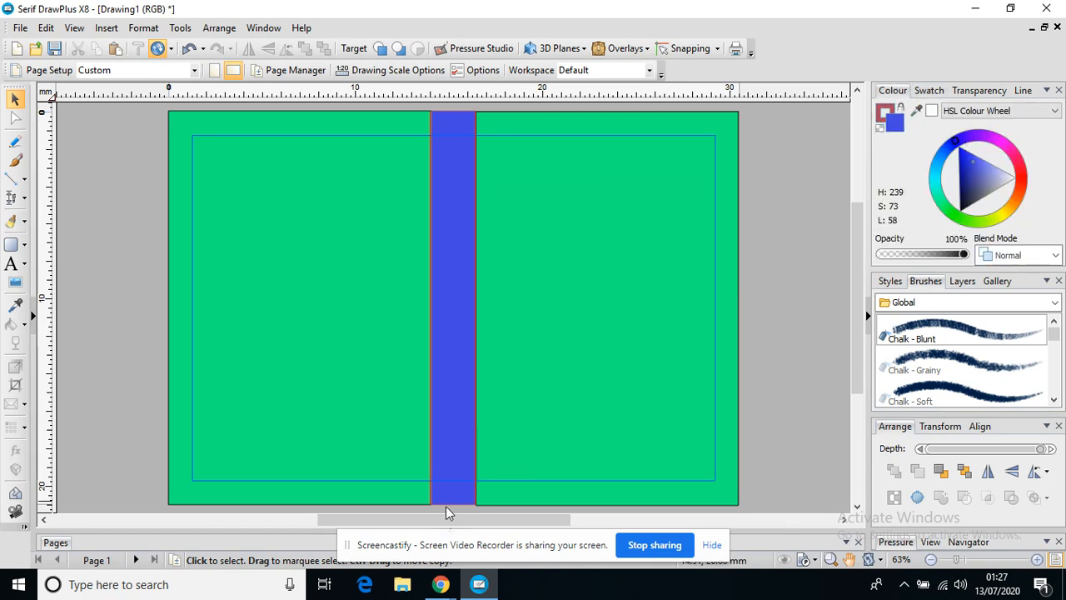
Switch to Chrome and open the Unsplash gradient backgrounds page from the Google image results for "background"
mouse_move(445, 584)
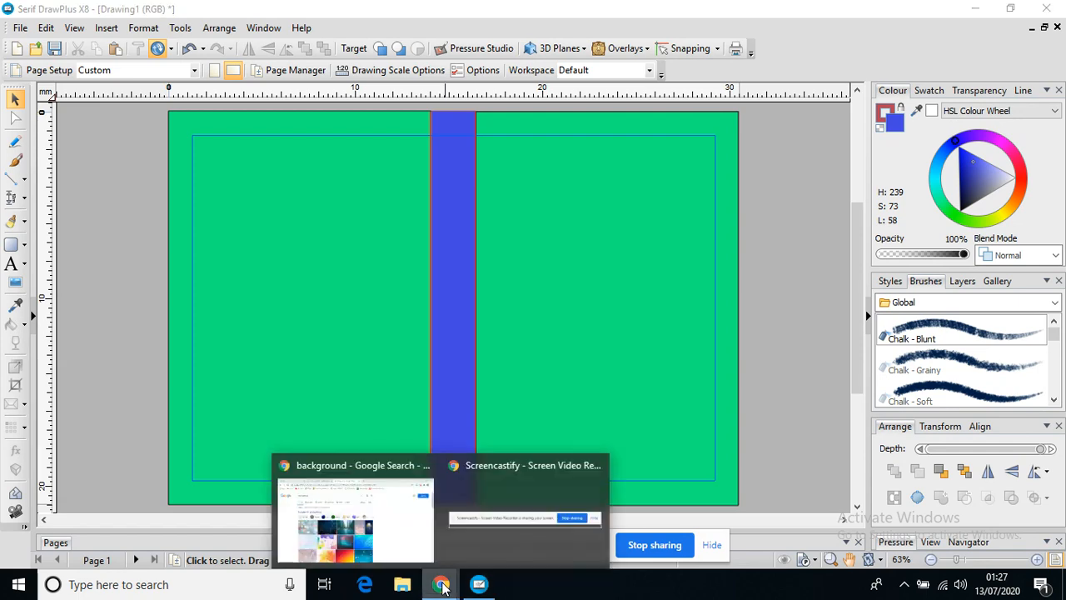
left_click(365, 530)
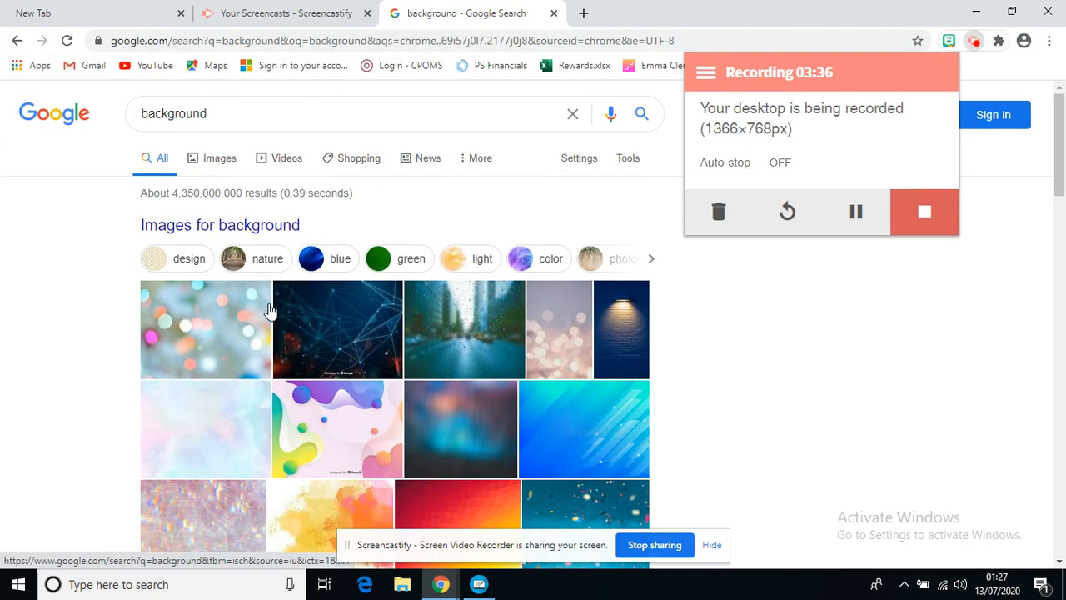
left_click(220, 343)
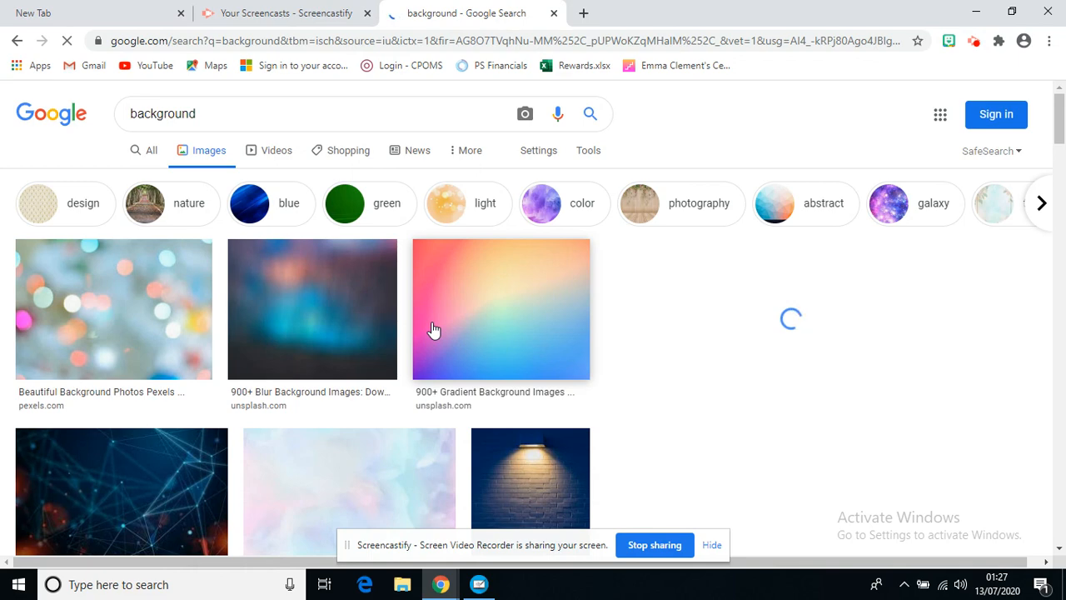
scroll(142, 317, "down", 4)
left_click(149, 345)
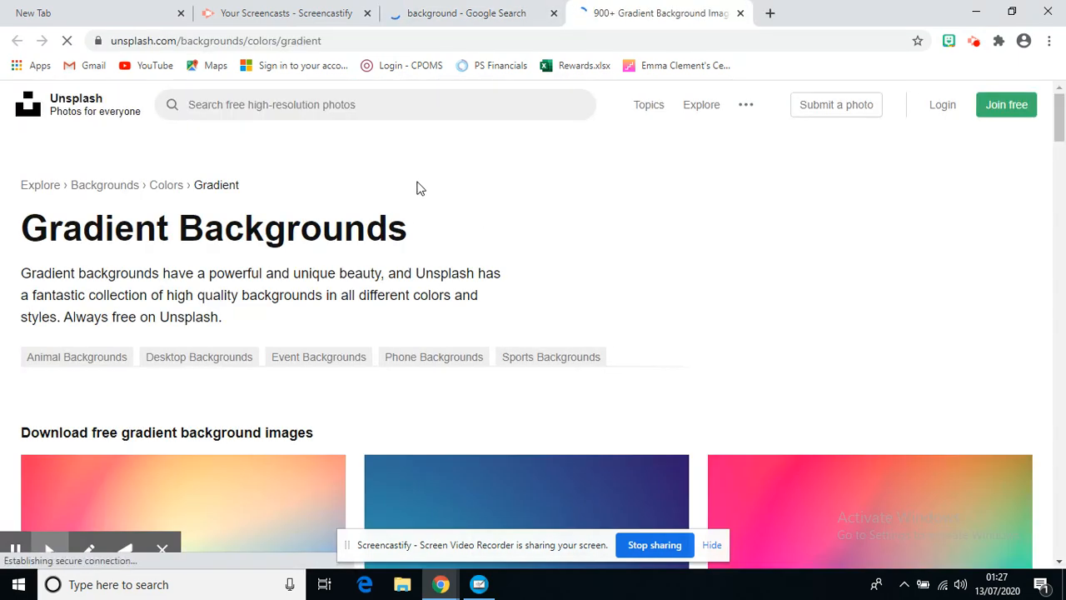
Open the dark blurred photo with blue and orange light on Unsplash and copy the image
left_click_drag(1061, 123, 1062, 174)
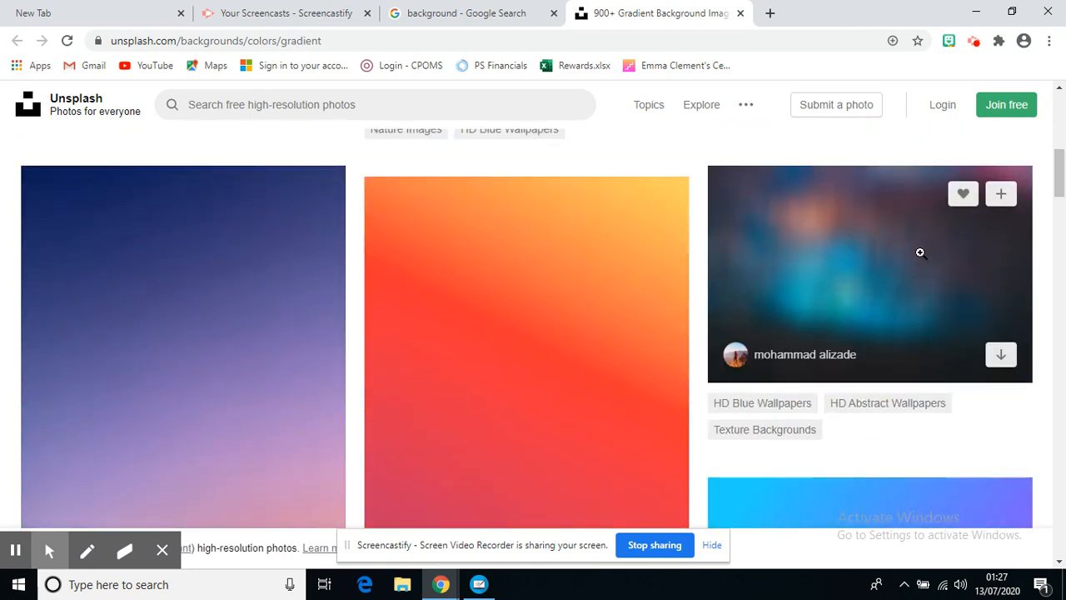
left_click(920, 252)
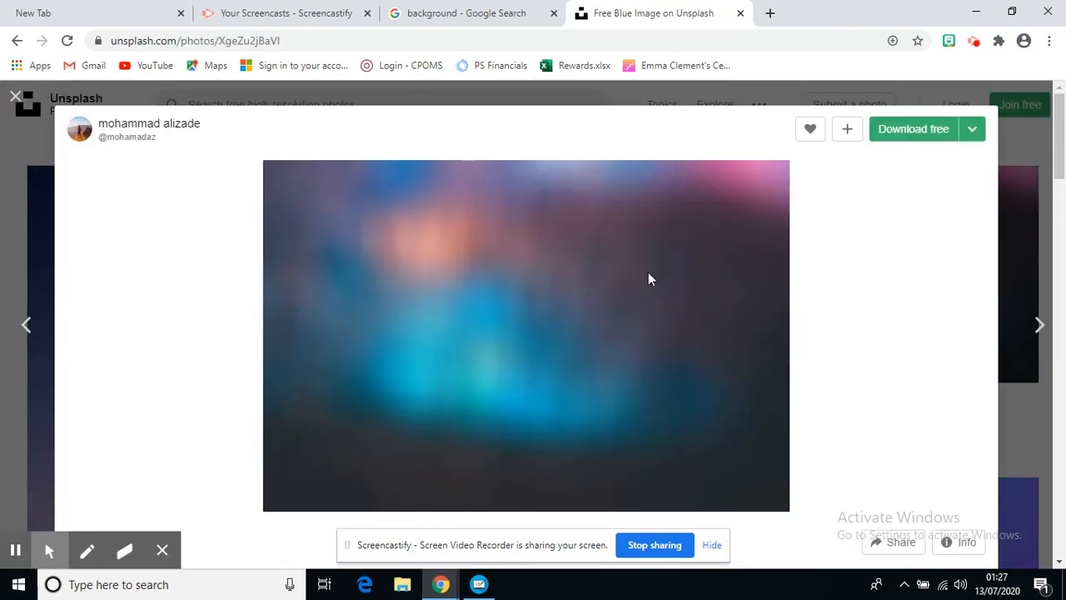
right_click(648, 280)
left_click(649, 334)
Switch back to DrawPlus, paste the copied image and place it over the green panel on the left half of the page
left_click(479, 584)
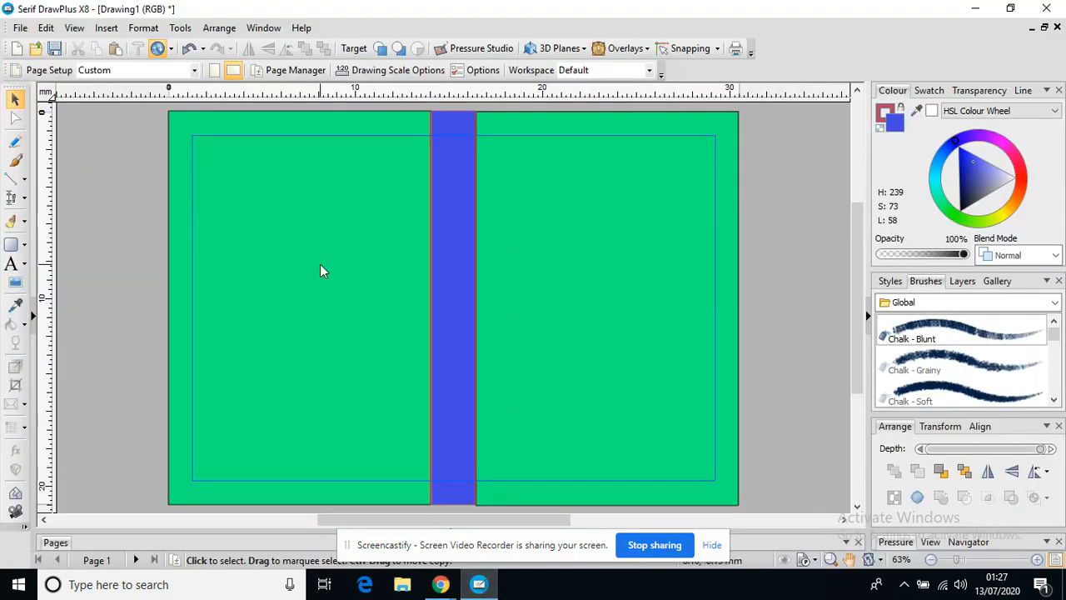
right_click(81, 228)
left_click(133, 333)
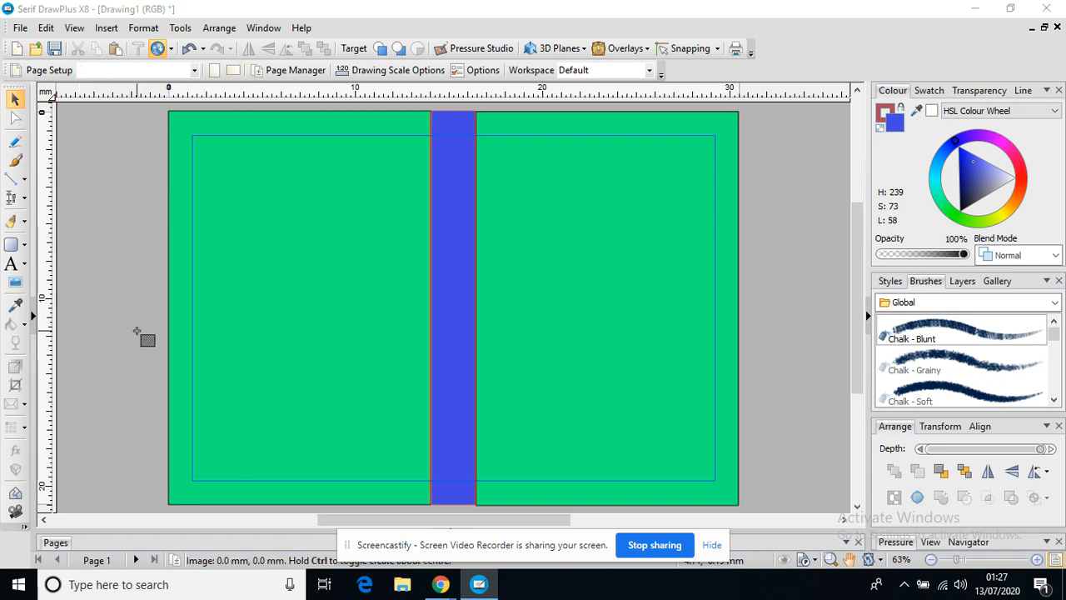
left_click_drag(192, 147, 248, 204)
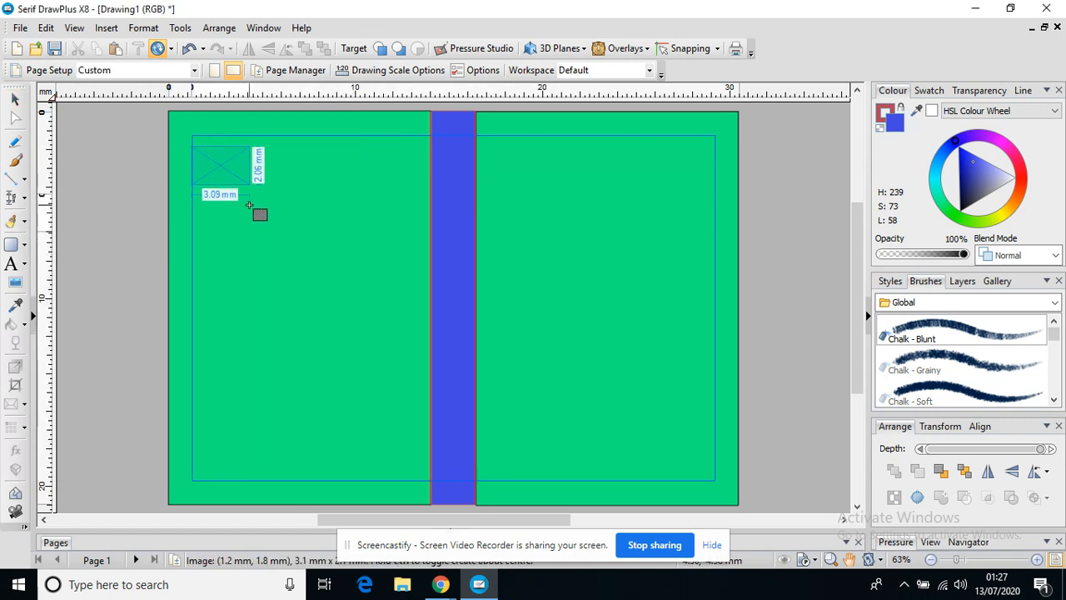
left_click_drag(248, 204, 400, 286)
Align the pasted image with the page's upper left corner and stretch it to cover the whole page
left_click_drag(344, 236, 322, 209)
left_click_drag(378, 252, 738, 504)
left_click_drag(454, 495, 455, 505)
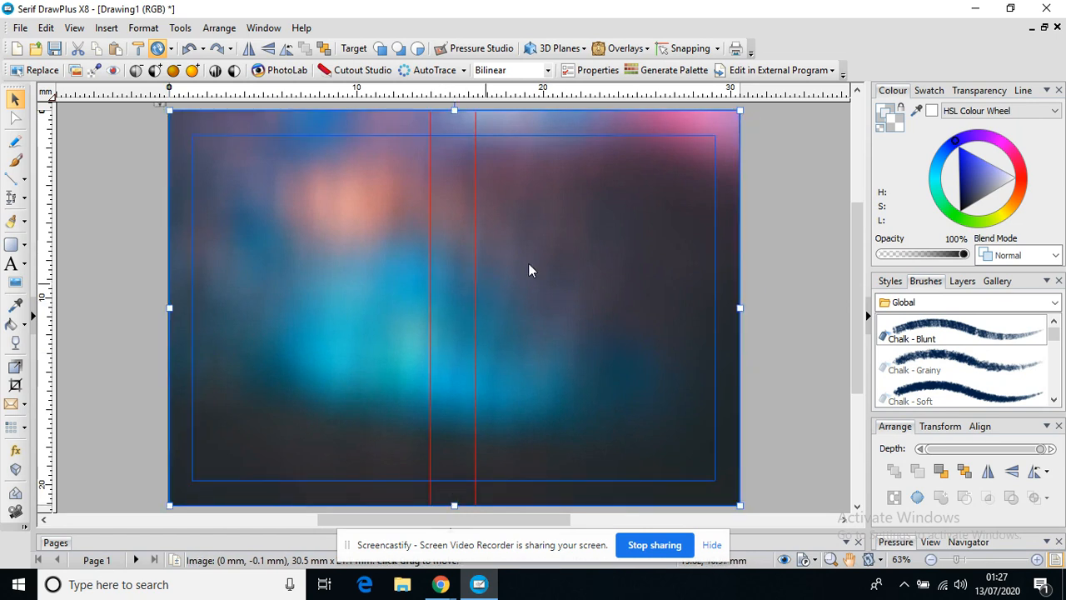
Send the background image behind all other objects and deselect it
right_click(626, 225)
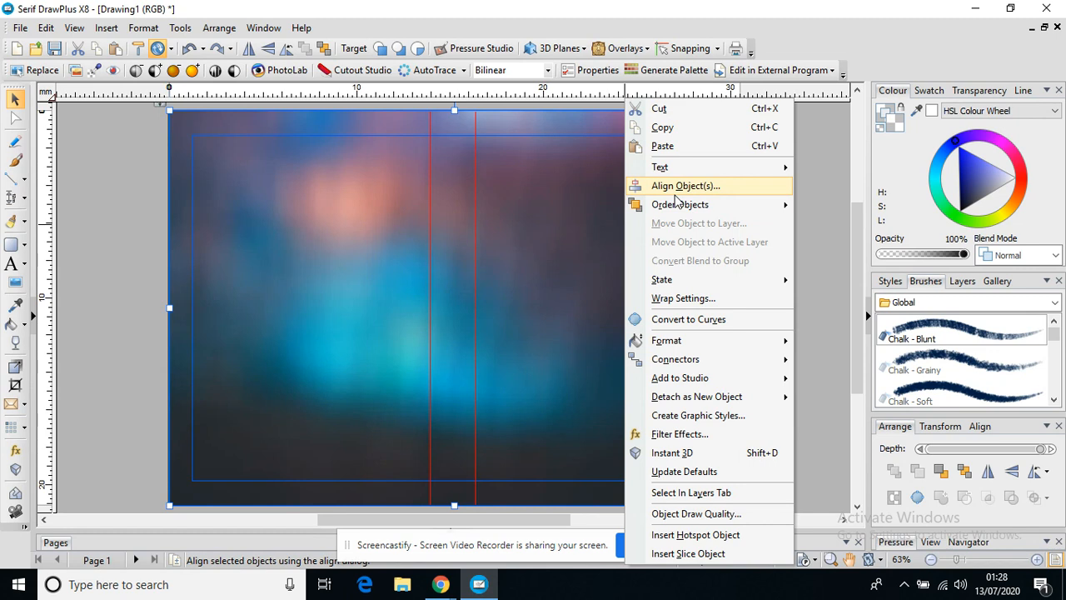
mouse_move(682, 206)
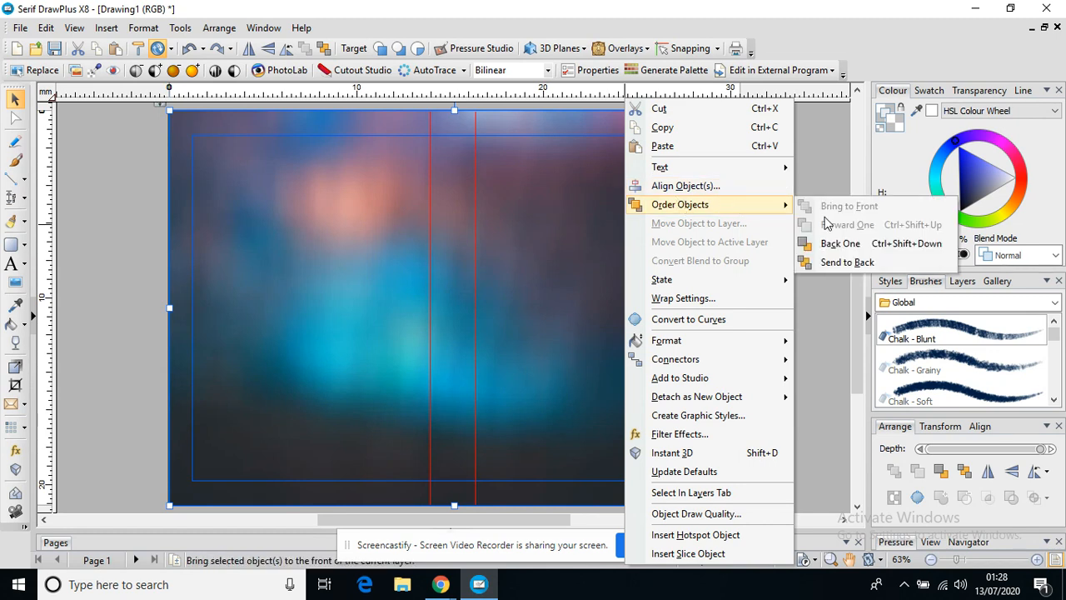
left_click(869, 263)
left_click(787, 248)
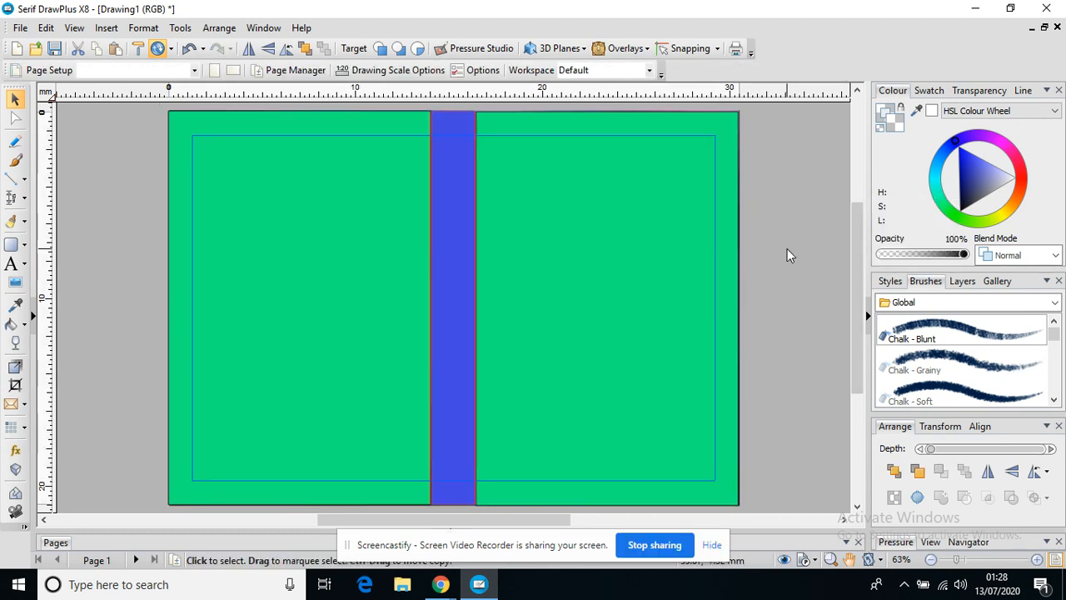
Delete both green panels so only the blue spine remains over the background image
left_click_drag(560, 208, 683, 270)
left_click(288, 239)
left_click_drag(288, 239, 169, 298)
key("Delete")
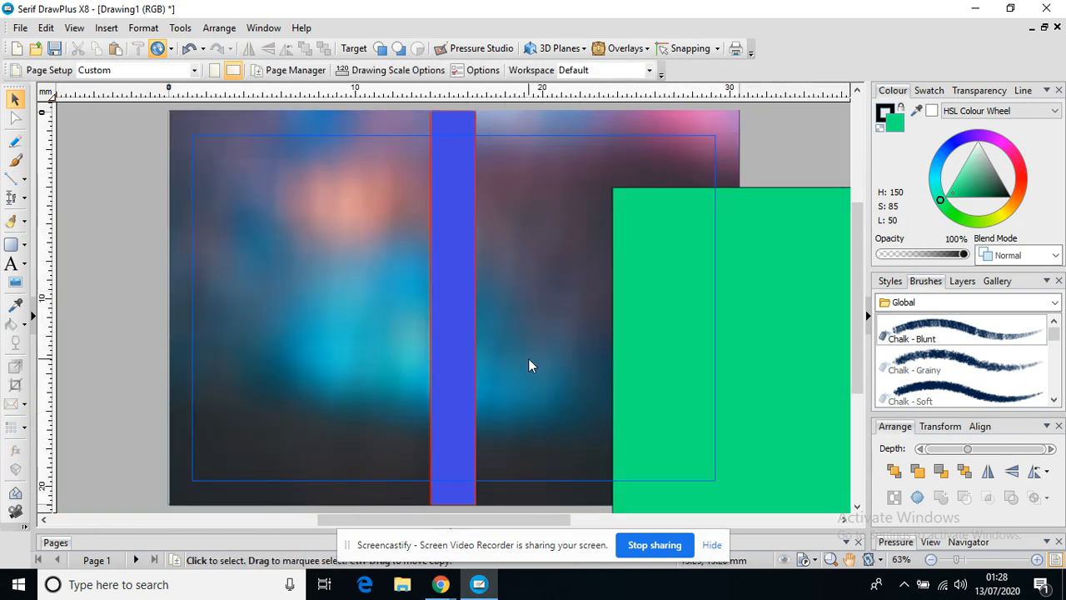
left_click(763, 327)
key("Delete")
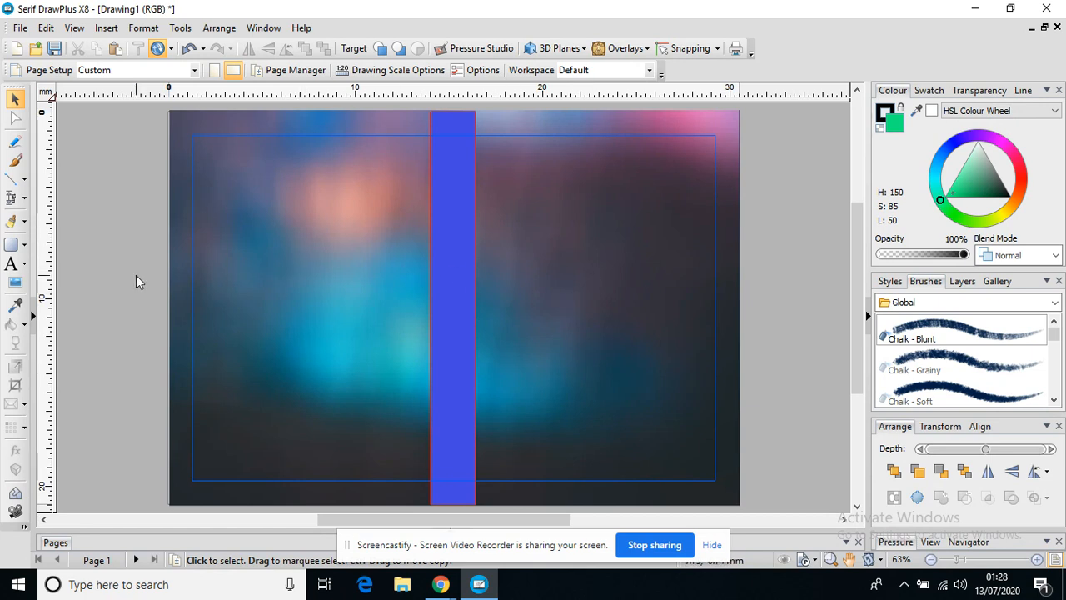
Paint a black and a yellow (H 46, S 100, L 50) freehand Chalk - Blunt stroke, 32 pt wide, over the left half
left_click(14, 160)
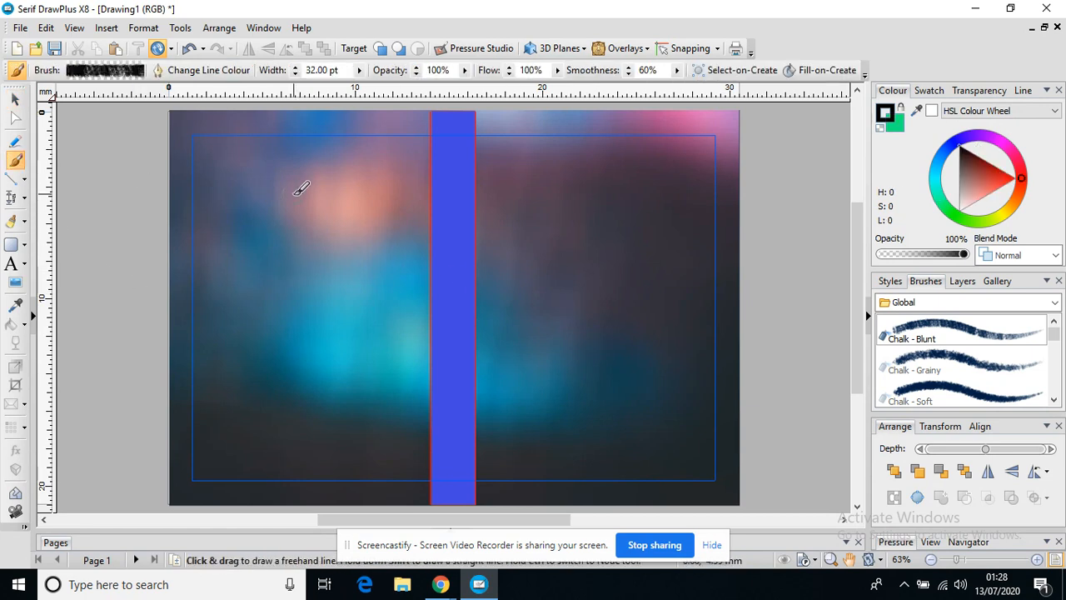
mouse_move(235, 185)
left_mouse_down()
mouse_move(300, 204)
mouse_move(349, 243)
mouse_move(288, 287)
mouse_move(385, 336)
mouse_move(414, 338)
left_mouse_up()
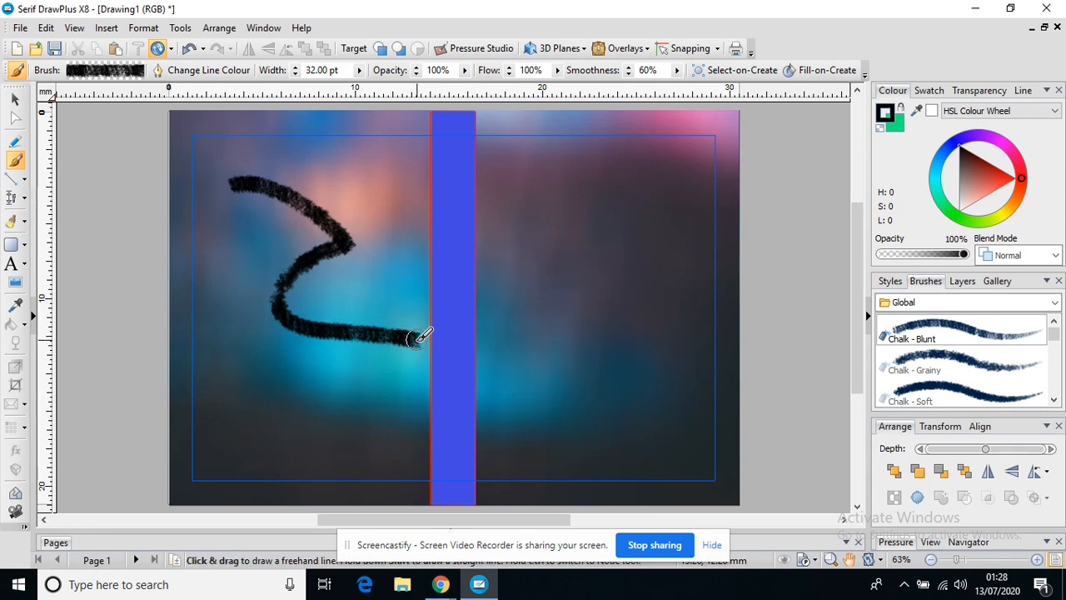
left_click(960, 223)
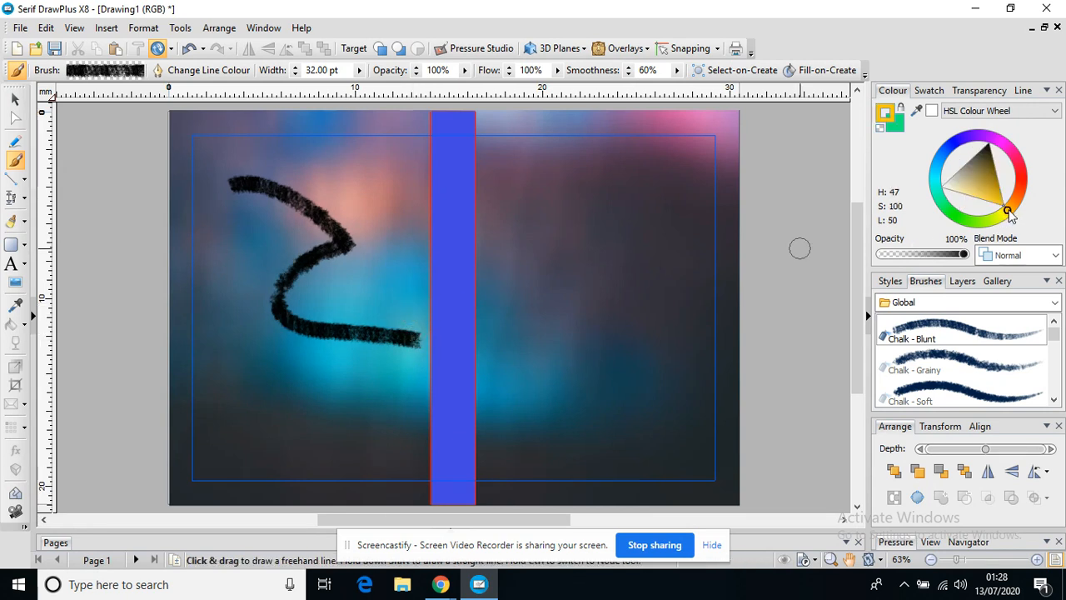
mouse_move(379, 198)
left_mouse_down()
mouse_move(362, 260)
mouse_move(233, 312)
mouse_move(319, 419)
mouse_move(103, 310)
mouse_move(296, 229)
mouse_move(416, 247)
left_mouse_up()
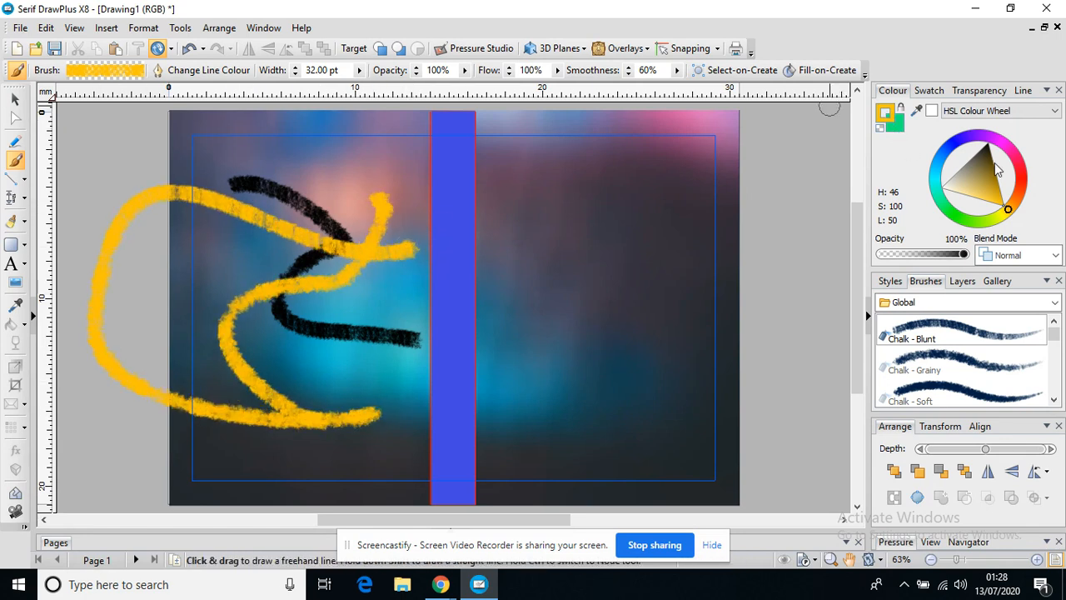
Set the brush colour to red (H 357, S 100, L 50) and paint freehand strokes over the left half
left_click(1025, 177)
mouse_move(333, 231)
left_mouse_down()
mouse_move(266, 178)
mouse_move(224, 258)
left_mouse_up()
left_click_drag(250, 320, 427, 379)
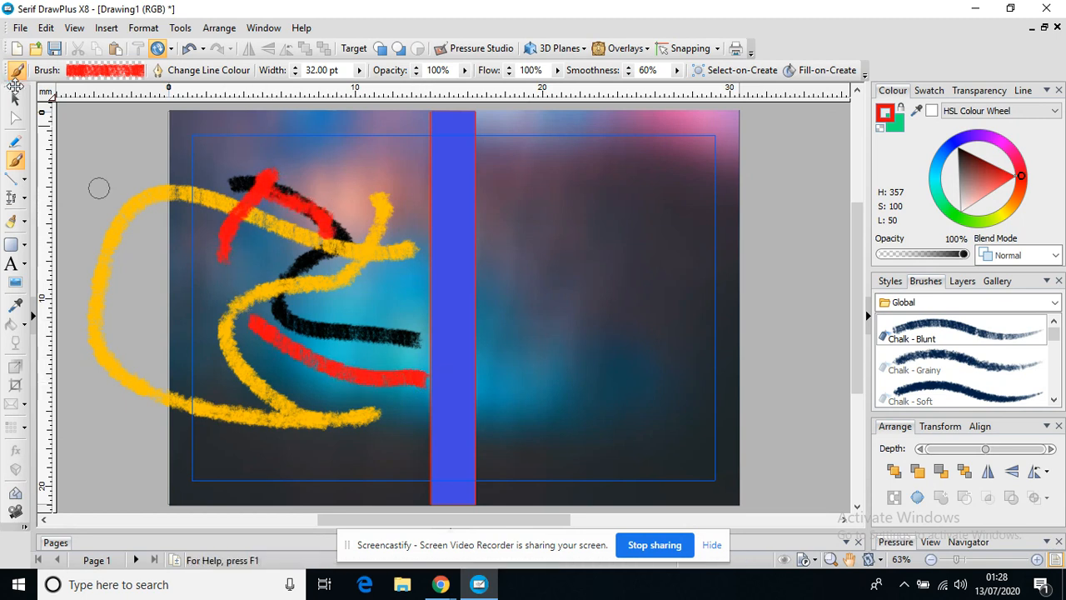
Select all the black, yellow and red brush strokes together and open their object options
left_click(14, 98)
mouse_move(93, 135)
left_mouse_down()
mouse_move(417, 376)
mouse_move(461, 470)
left_mouse_up()
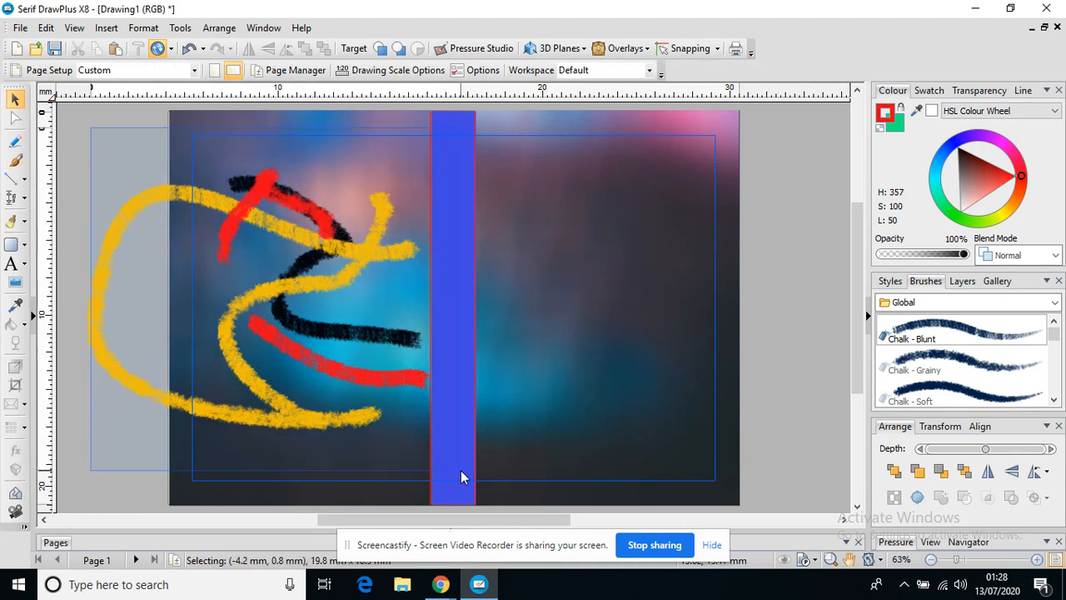
right_click(330, 366)
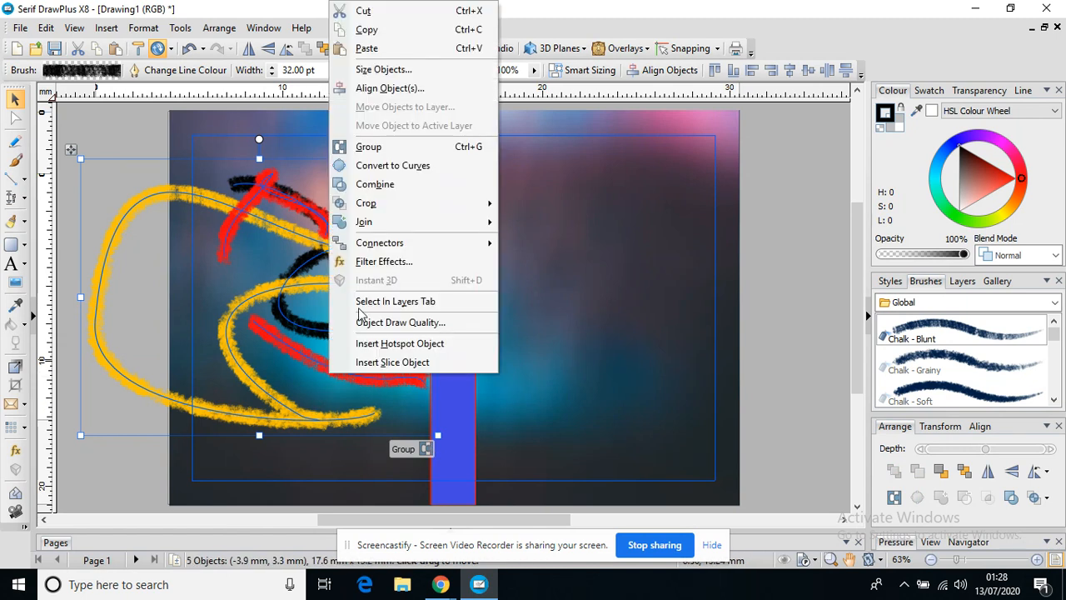